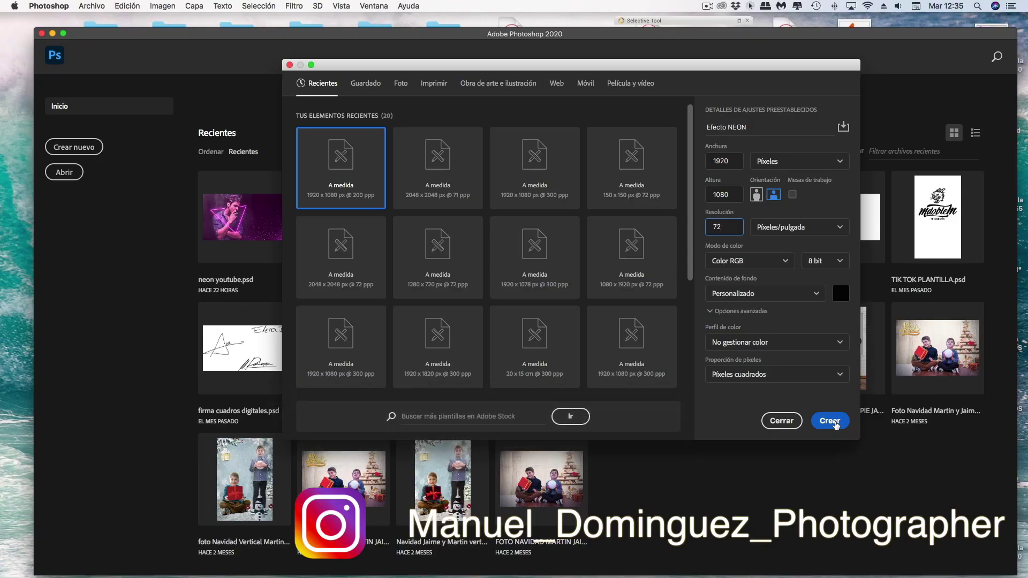
Create the black-background 1920×1080 px, 72 ppp document 'Efecto NEON'
click(835, 421)
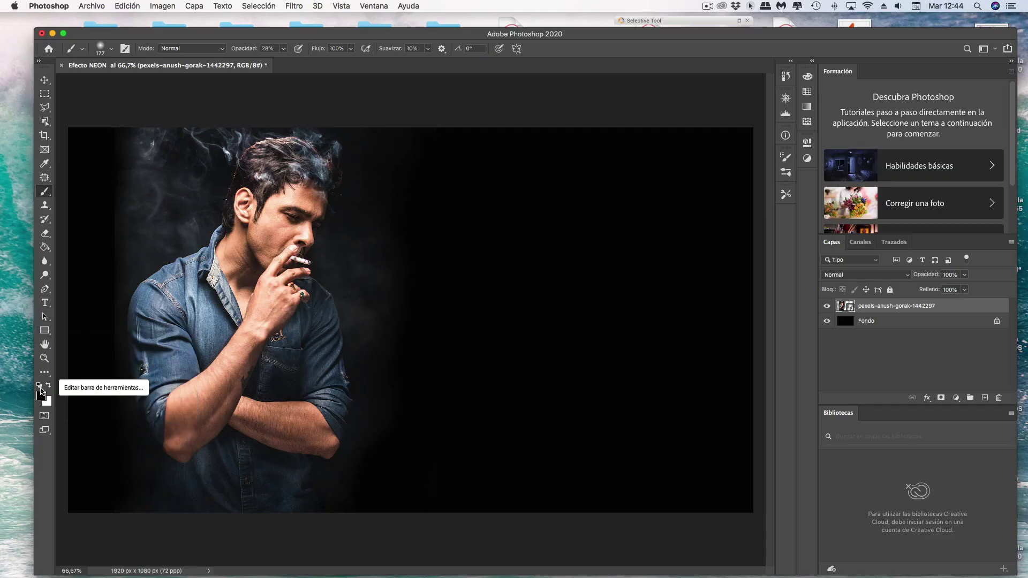
Set the foreground colour to white
click(41, 395)
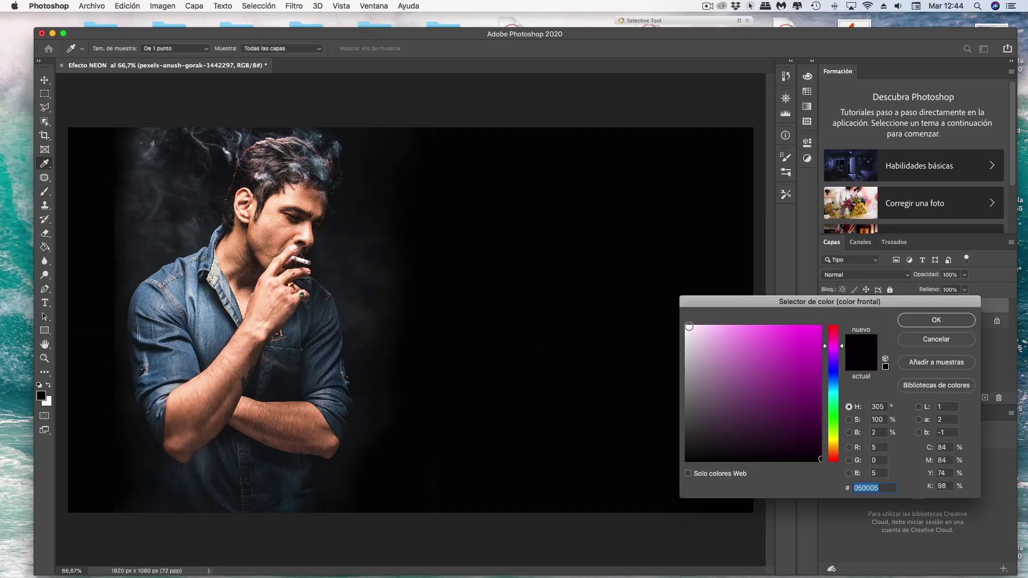
click(686, 325)
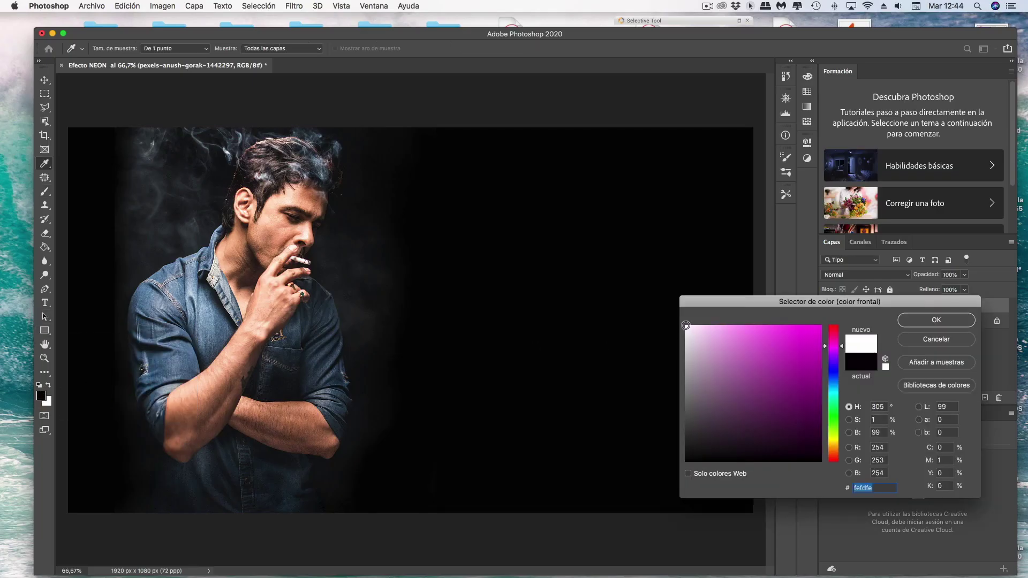
click(928, 321)
Choose the hard round Circular definido brush at 24 px and 100% opacity, testing a stroke
key(b)
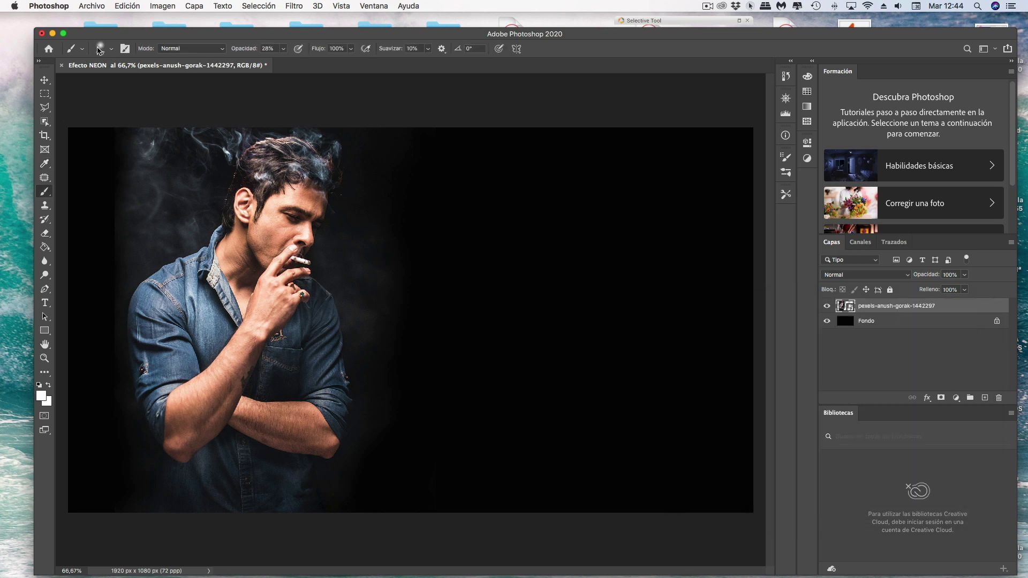
click(99, 48)
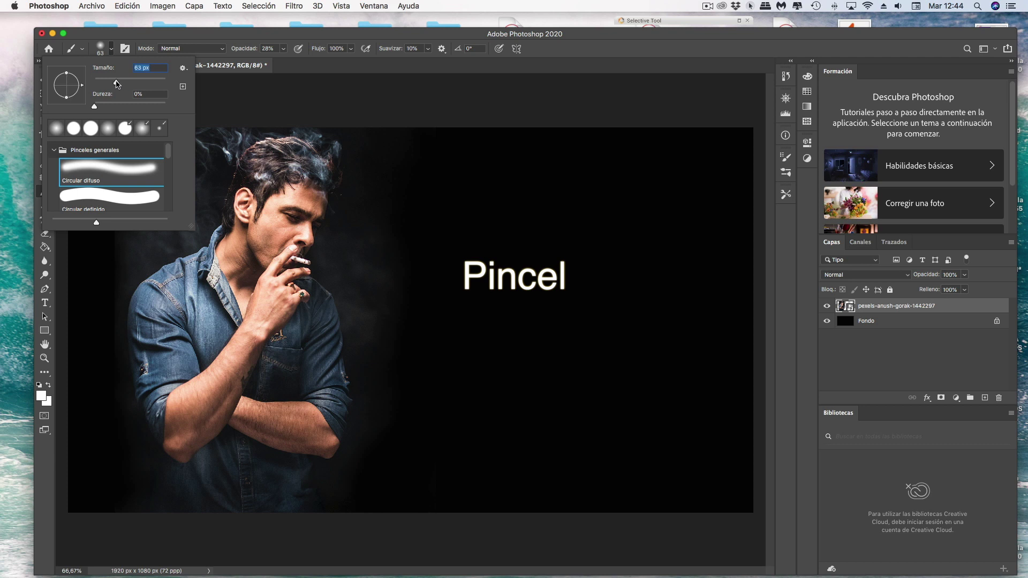
click(111, 200)
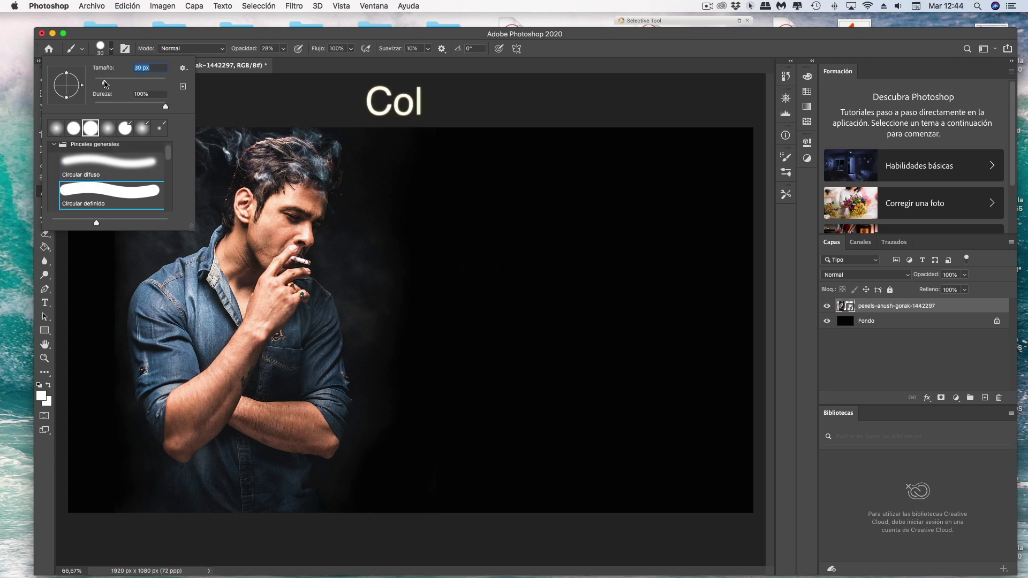
drag(107, 84, 102, 84)
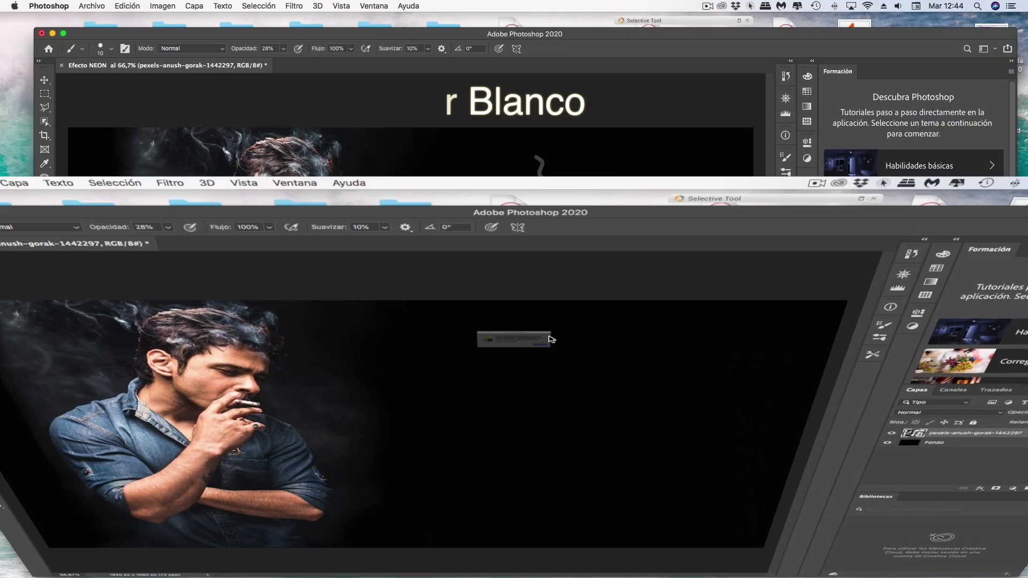
drag(535, 157, 556, 212)
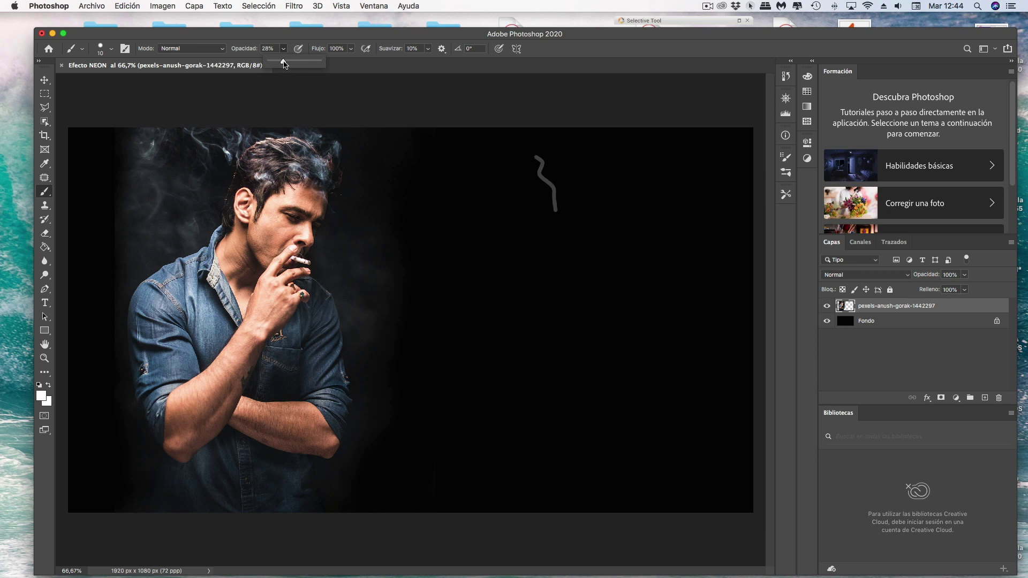
drag(317, 66, 322, 66)
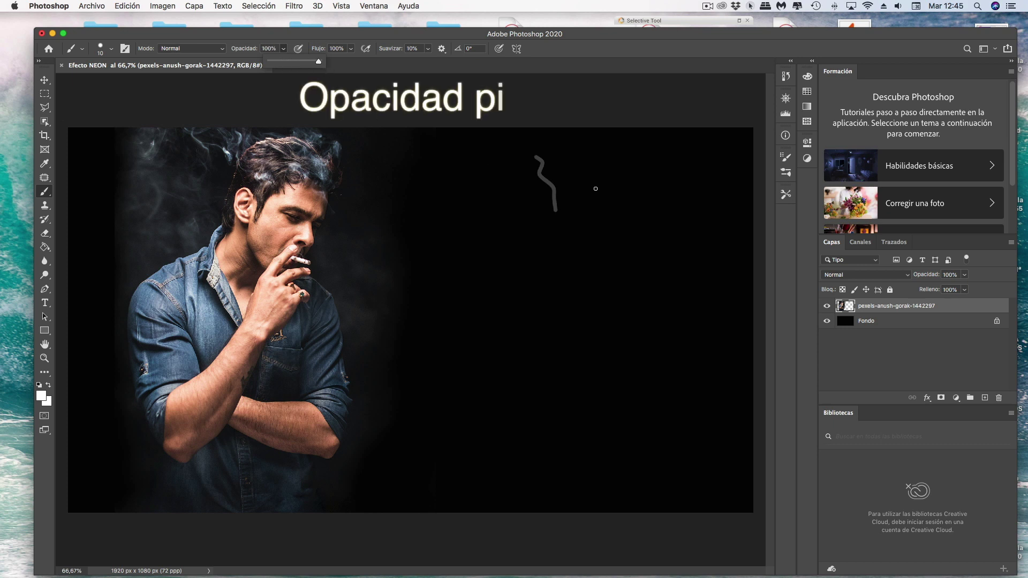
drag(594, 187, 601, 205)
Undo the test strokes and reduce the brush size to 7 px
mouse_move(618, 272)
mouse_down()
mouse_move(620, 310)
mouse_move(644, 303)
mouse_up()
click(660, 303)
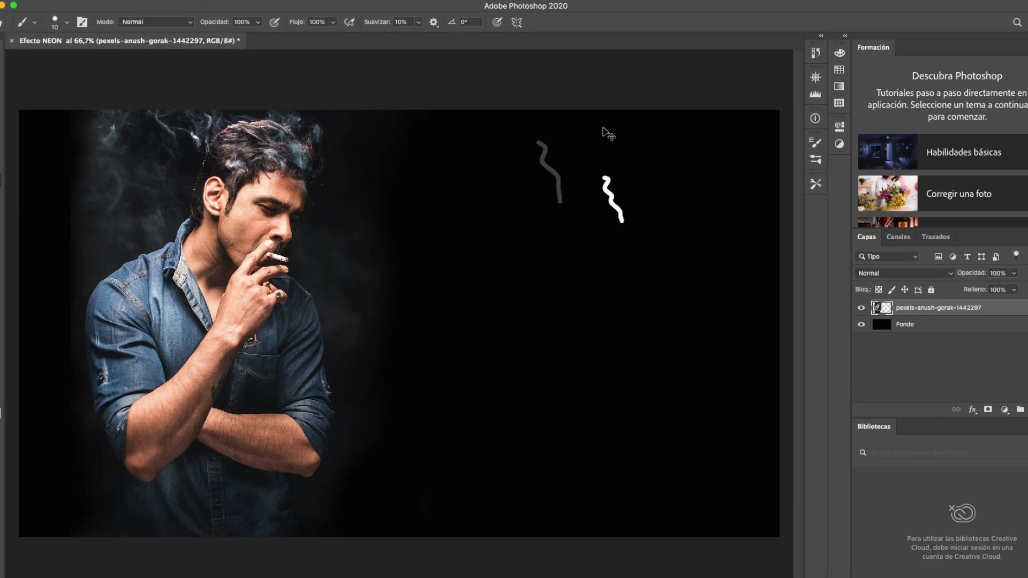
key(super+z)
key(super+z)
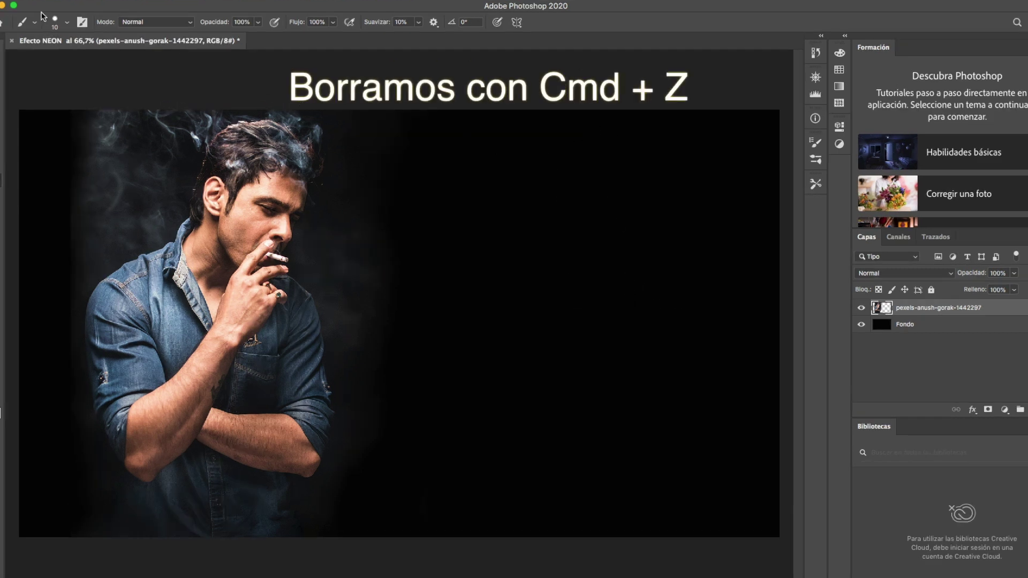
click(67, 22)
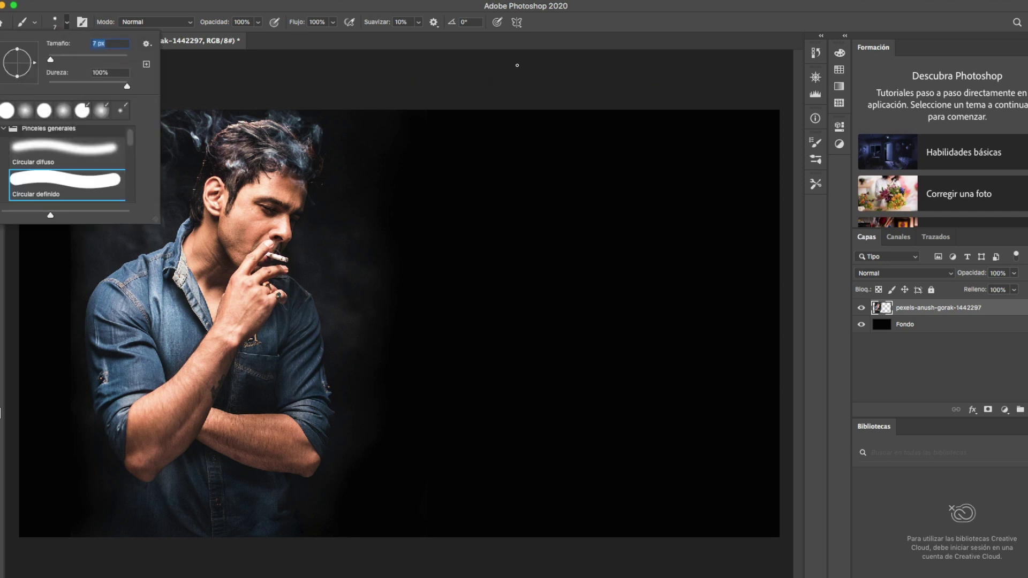
key(Return)
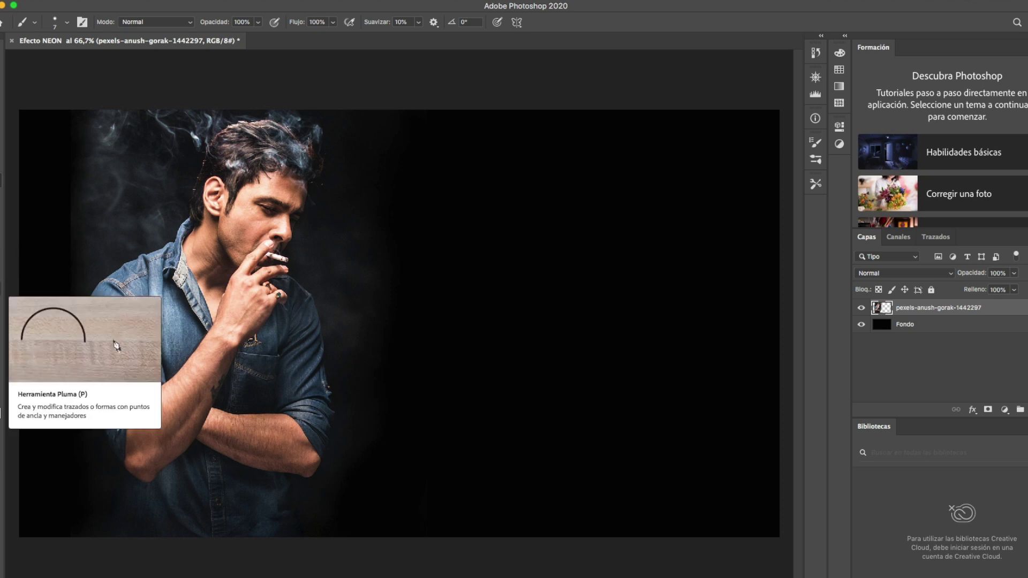
Draw a closed three-point triangle path across the man's face and arm with the Pen tool
click(2, 290)
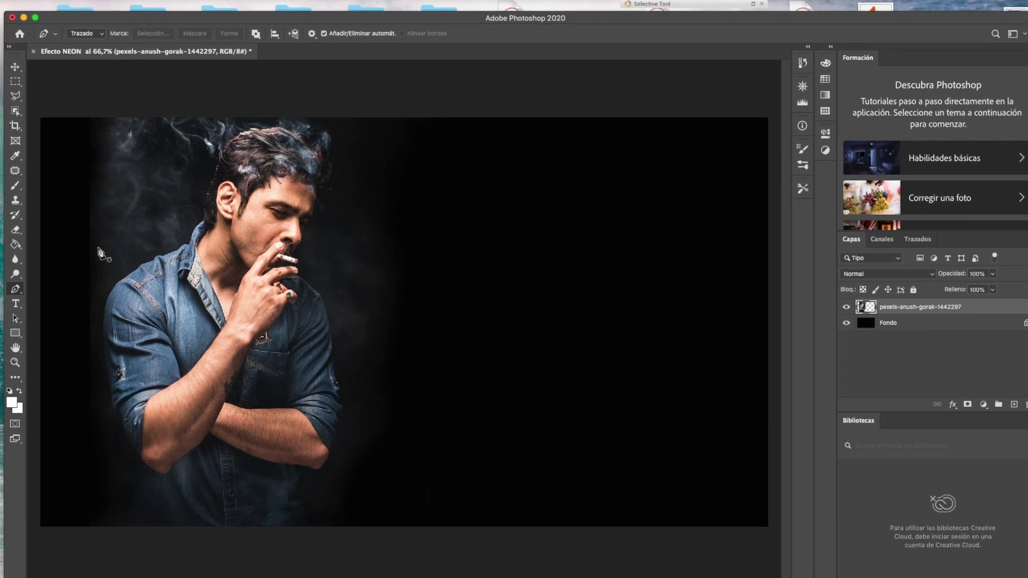
click(90, 249)
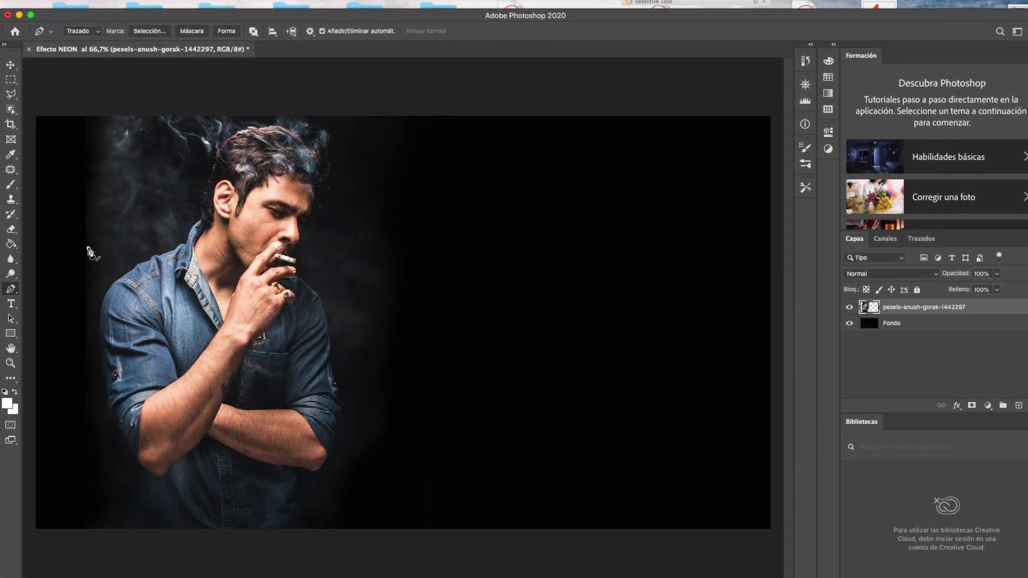
click(360, 188)
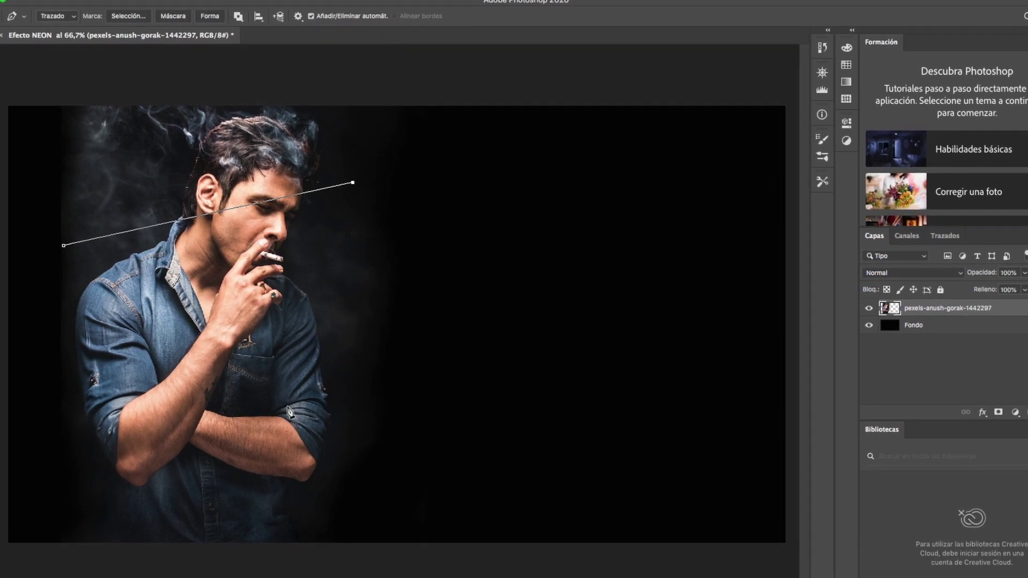
click(291, 414)
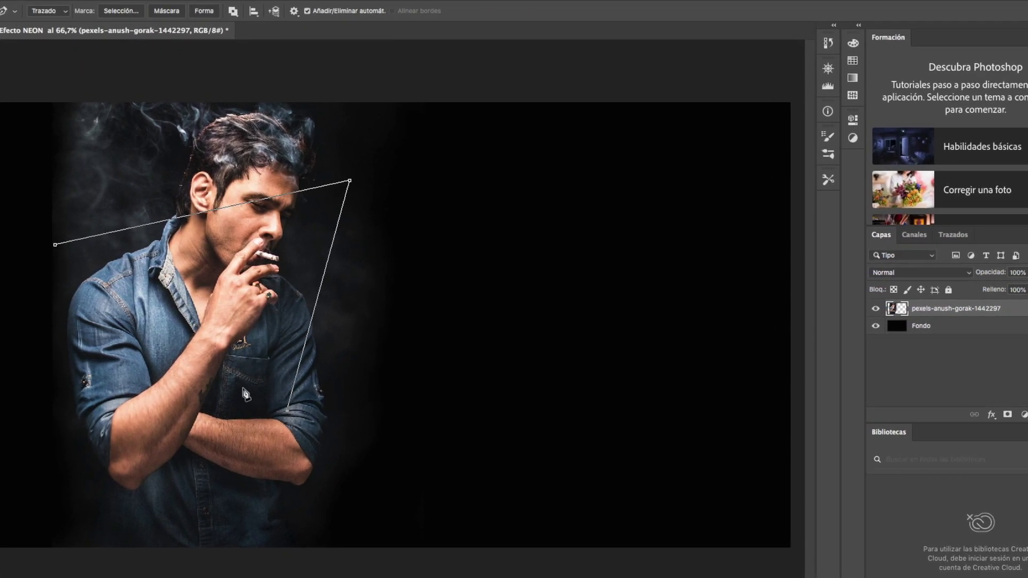
click(52, 244)
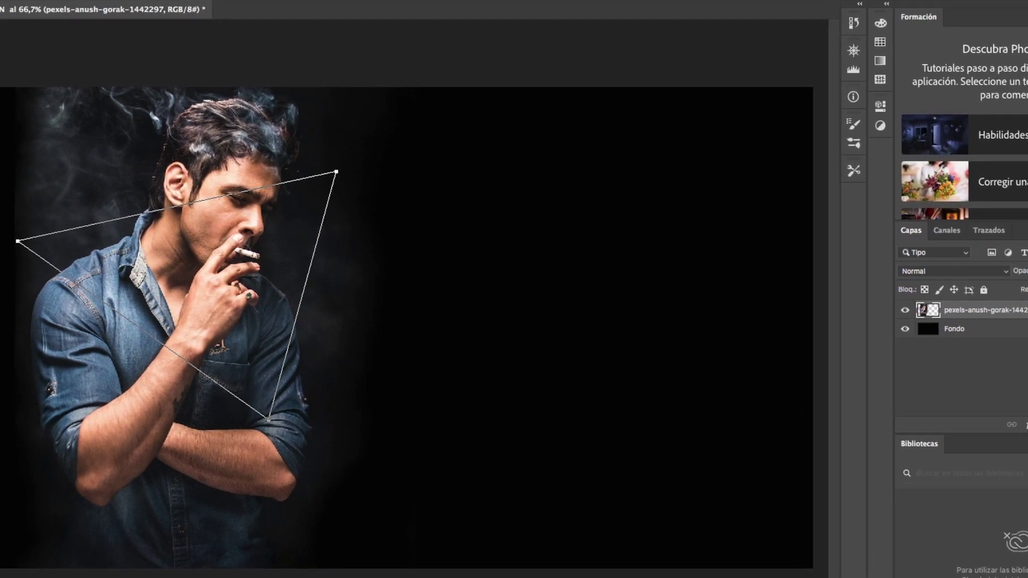
Add the empty layer Capa 1, then enlarge and slightly rotate the triangle path
key(ctrl+shift+alt+n)
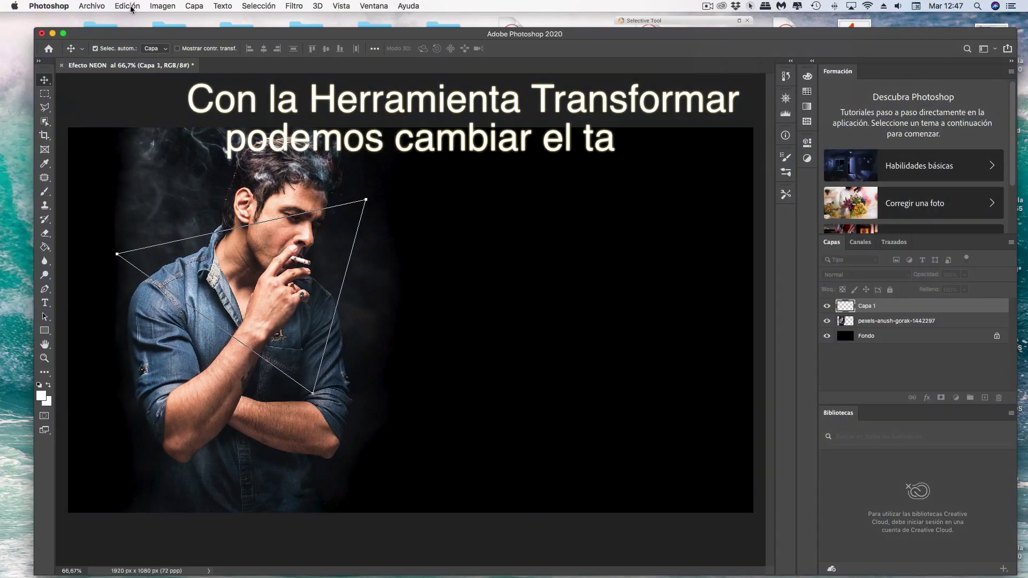
click(126, 6)
click(317, 270)
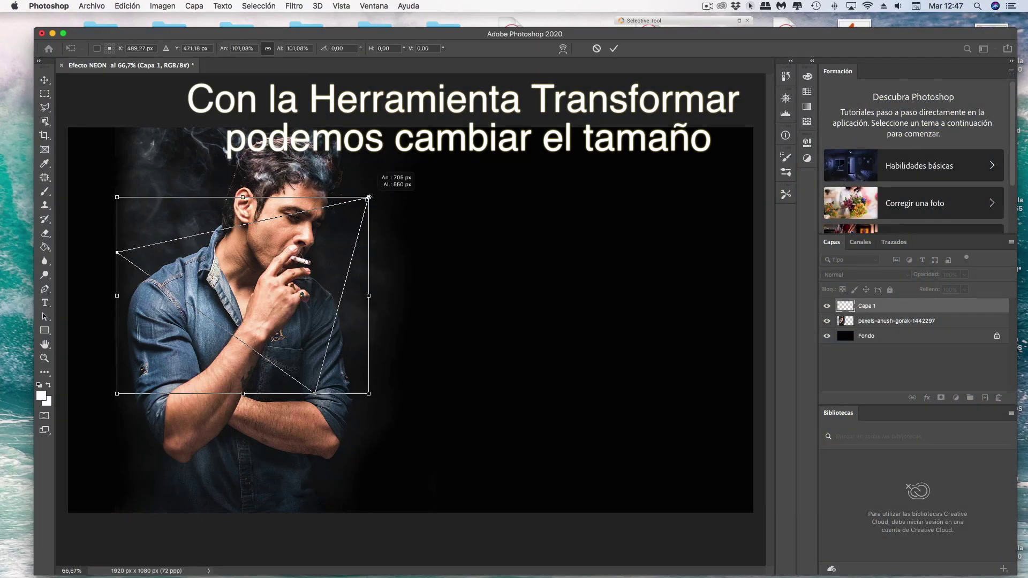
click(134, 6)
click(364, 287)
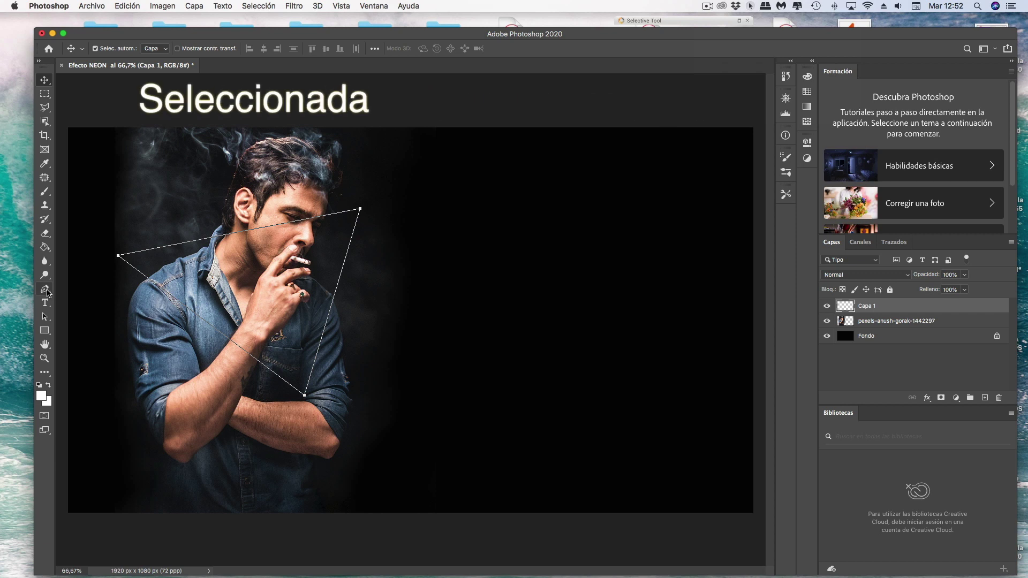
Stroke the triangle path with the 7 px white brush on Capa 1 and hide the path outline
click(44, 289)
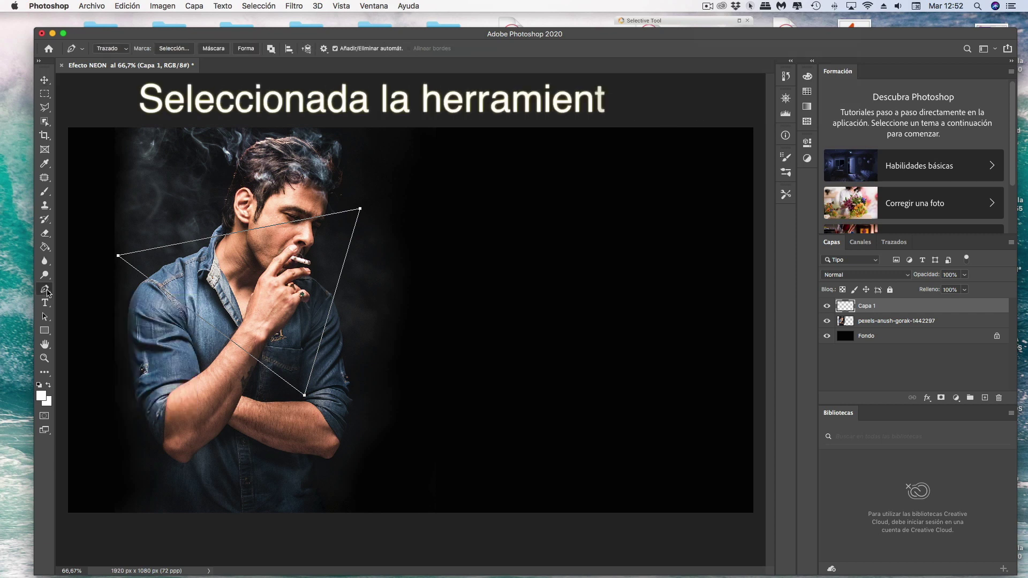
right_click(424, 270)
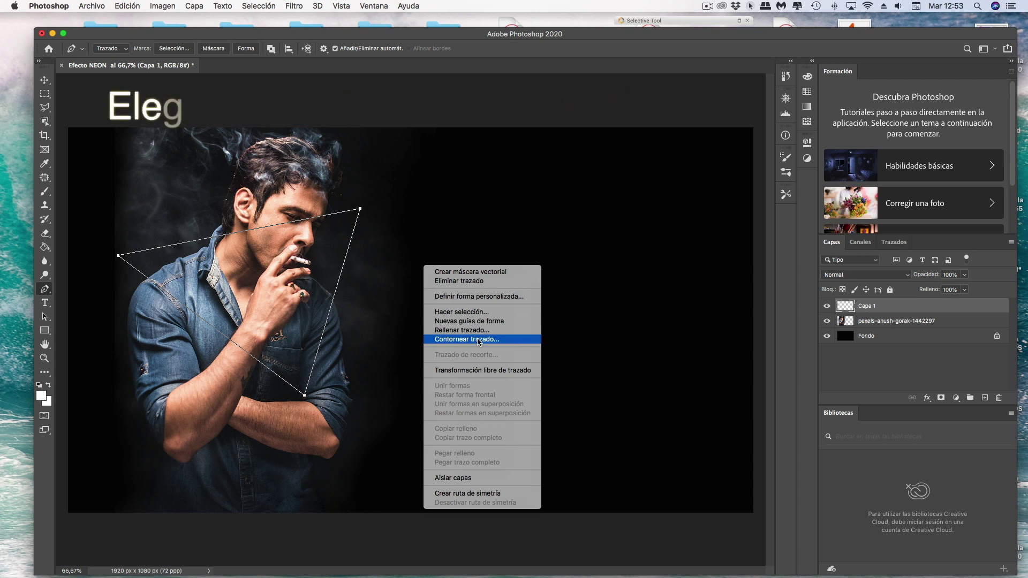
click(499, 339)
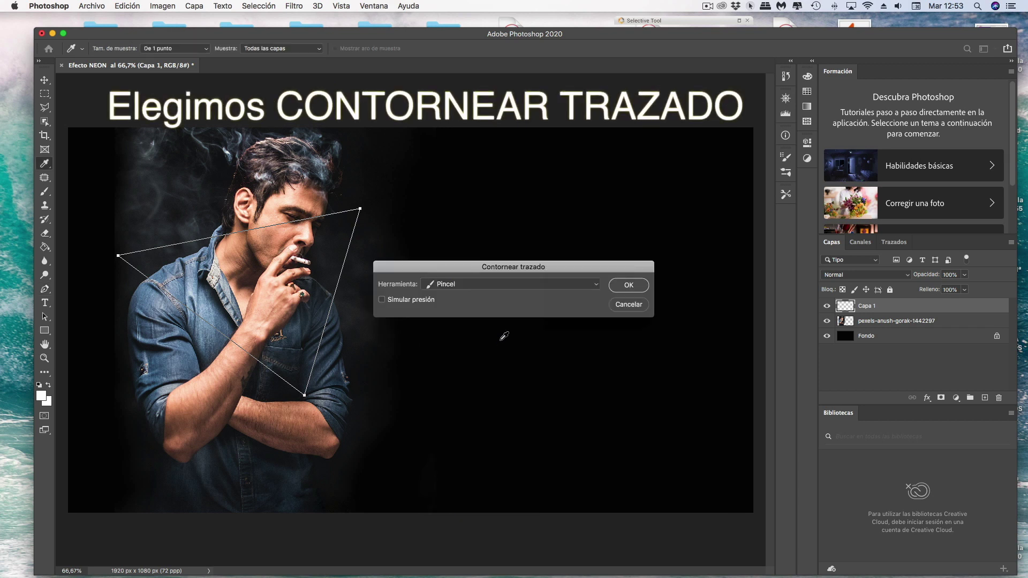
click(594, 284)
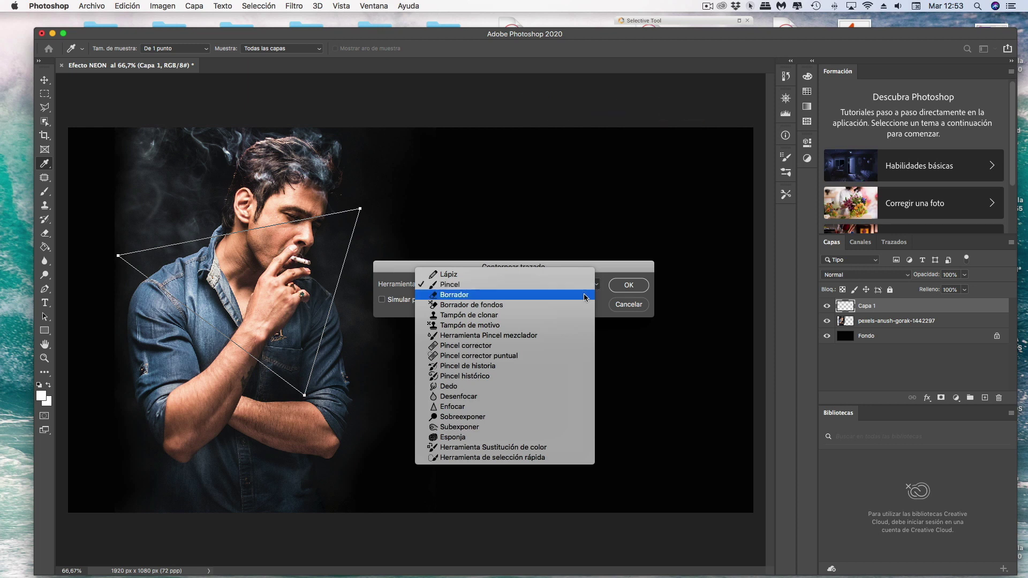
click(544, 285)
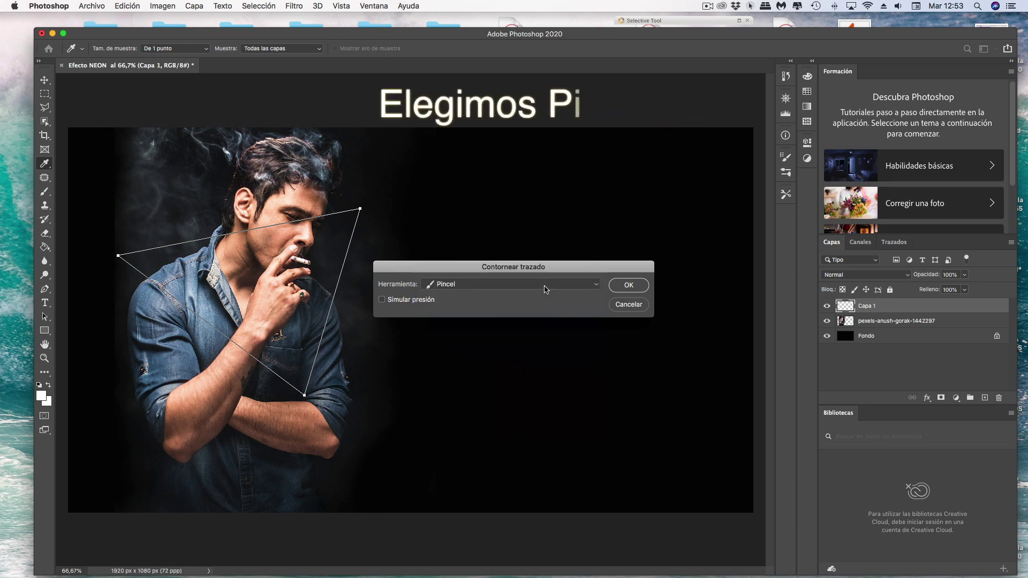
click(620, 285)
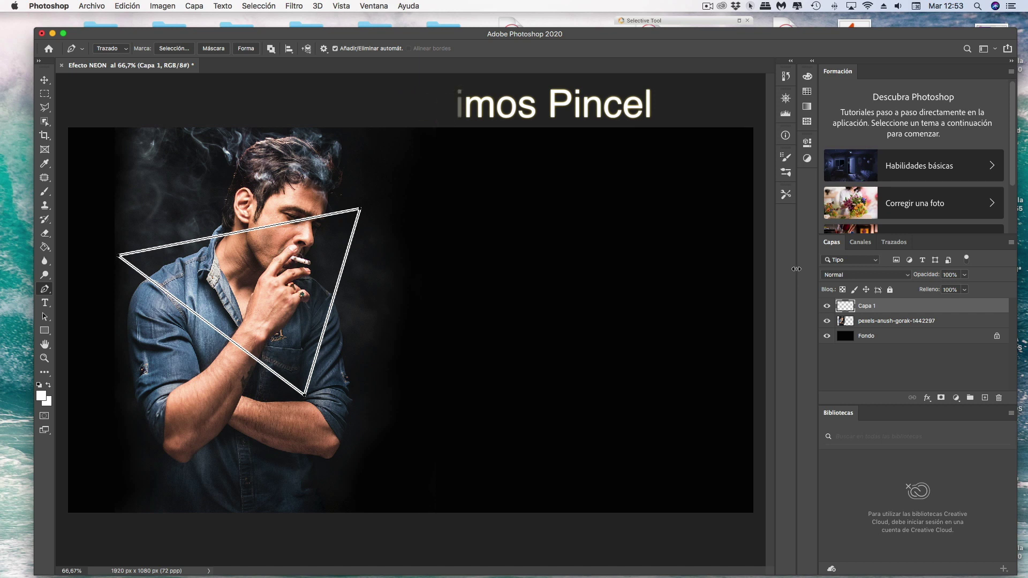
key(Escape)
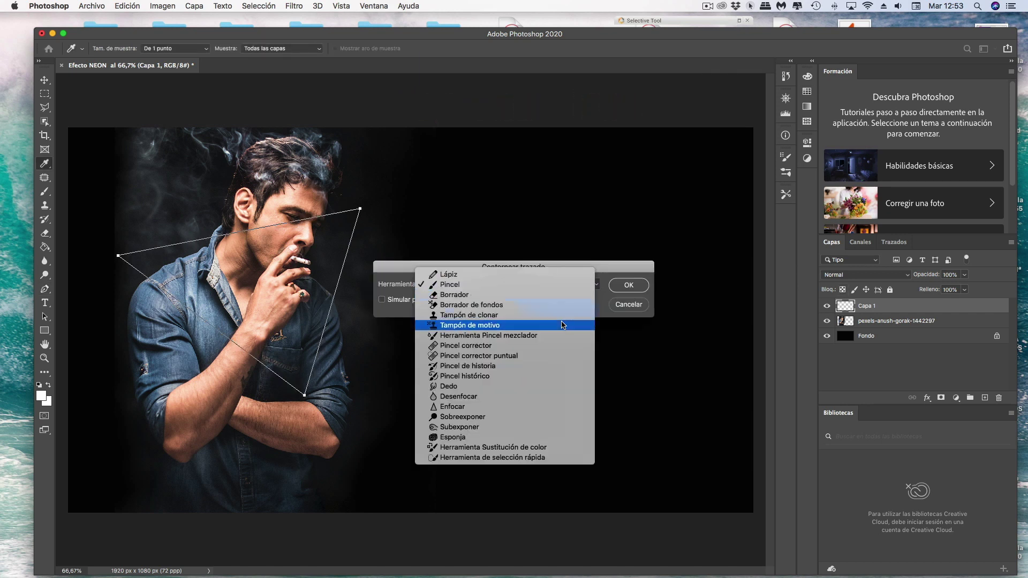
click(926, 398)
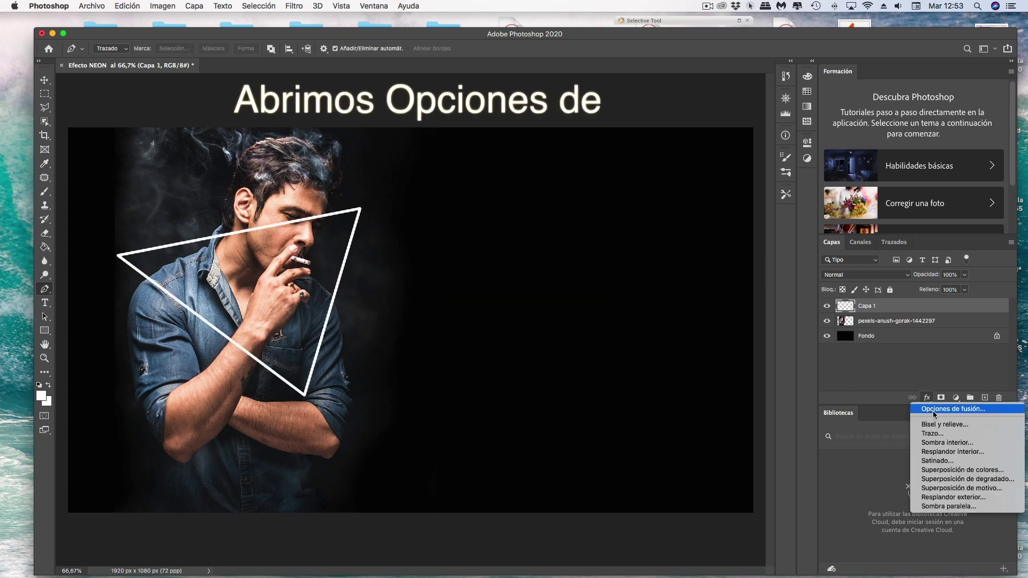
Add a magenta Color Overlay and an Inner Glow to Capa 1's triangle
click(939, 409)
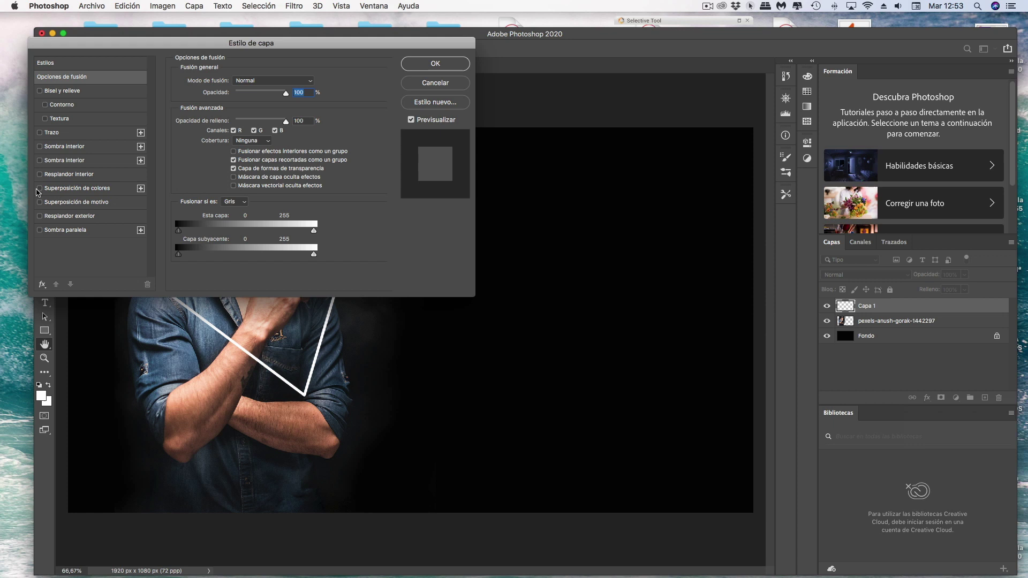
click(39, 189)
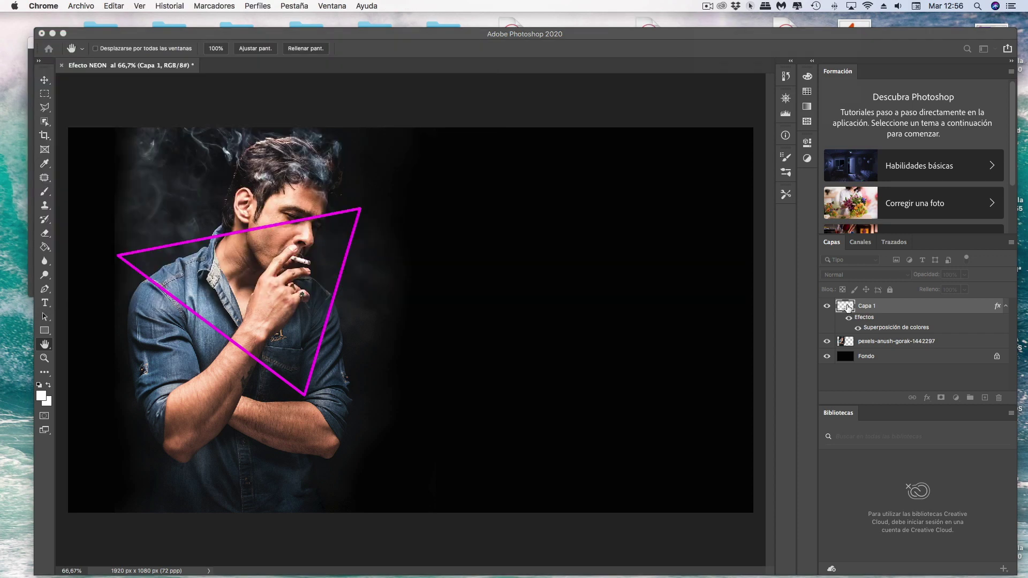
click(77, 176)
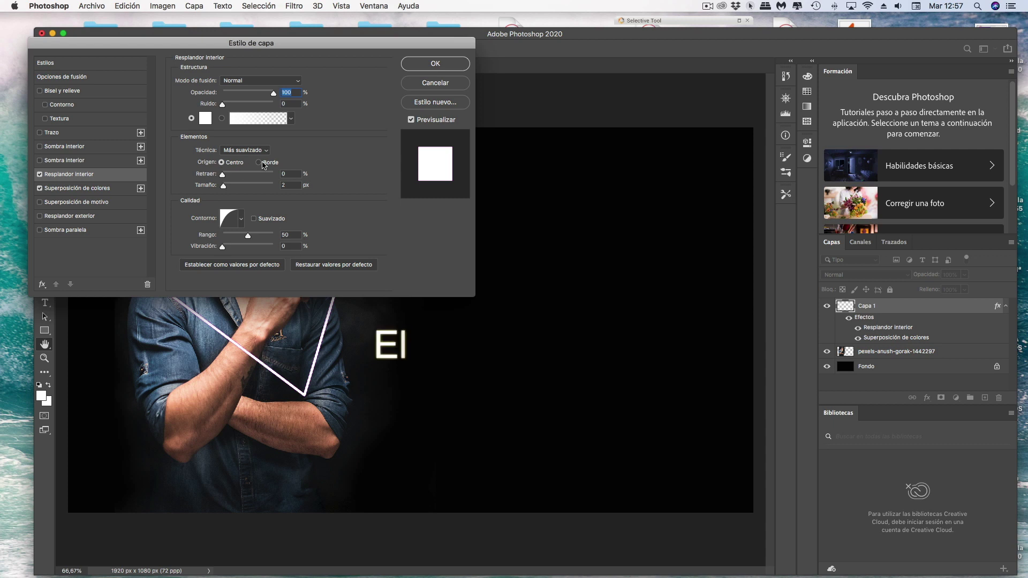
Keep the inner glow sourced from Center and enlarge it to 8 px at 100% opacity
click(259, 162)
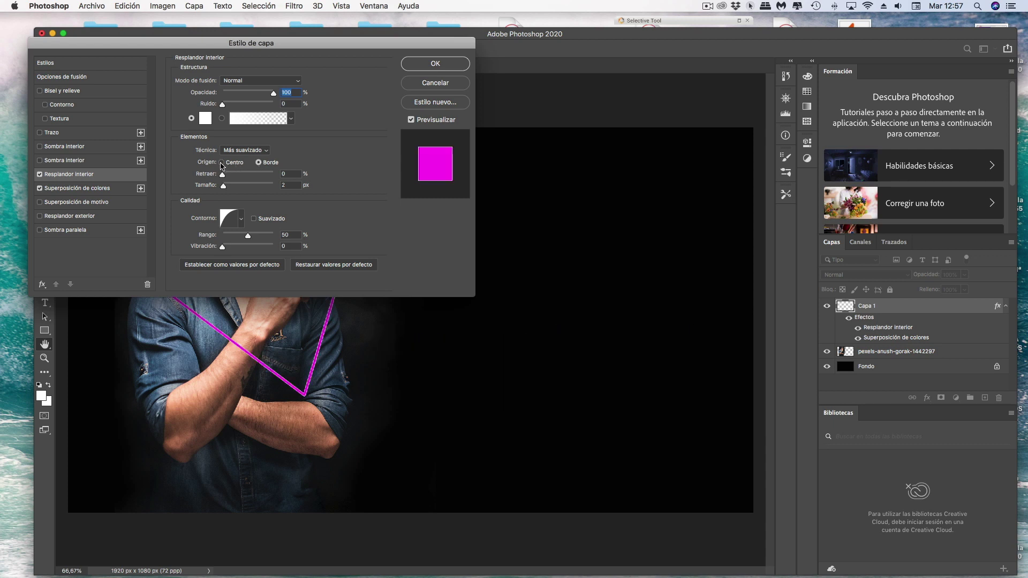
click(222, 164)
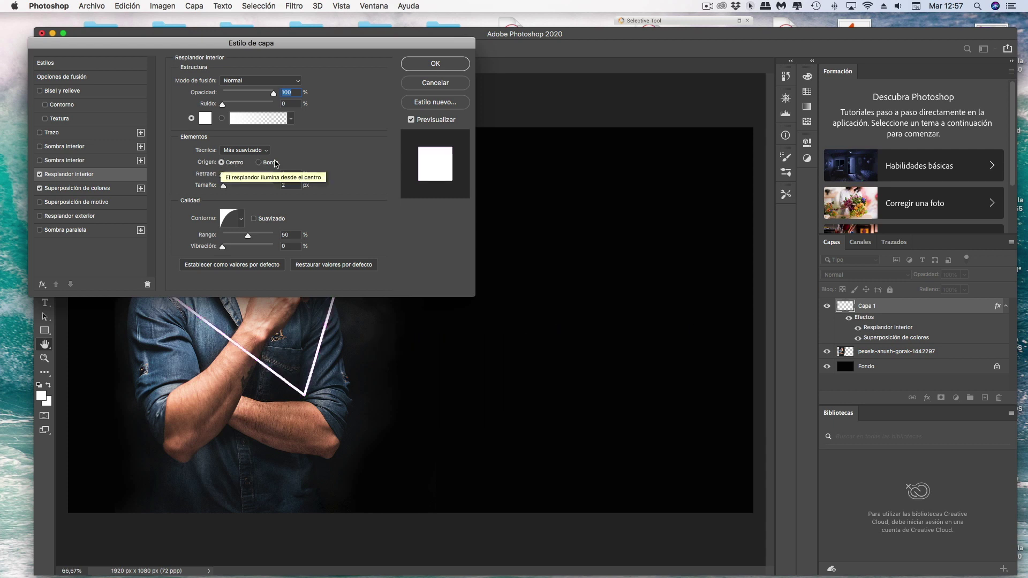
drag(331, 43, 677, 38)
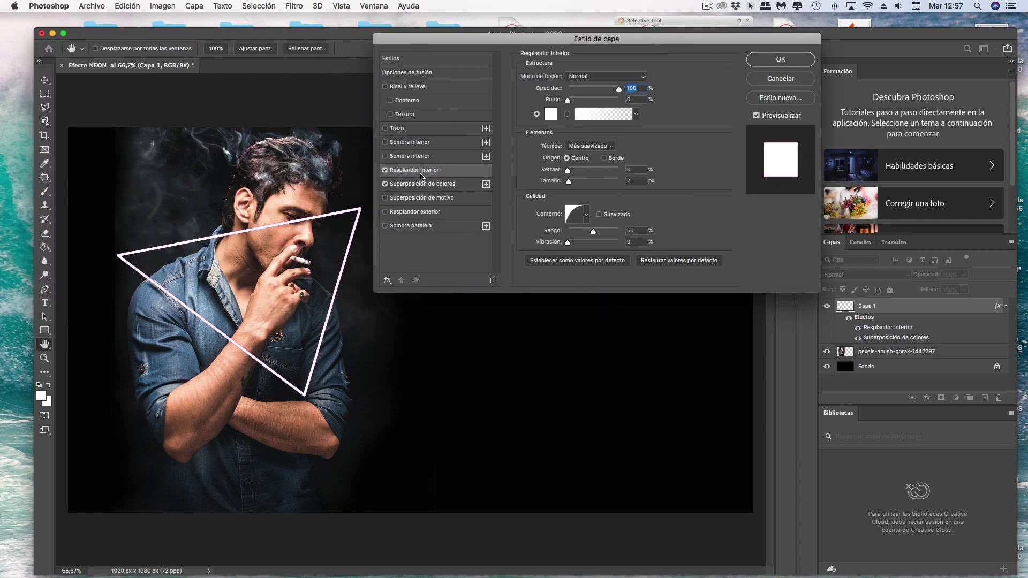
drag(568, 182, 573, 184)
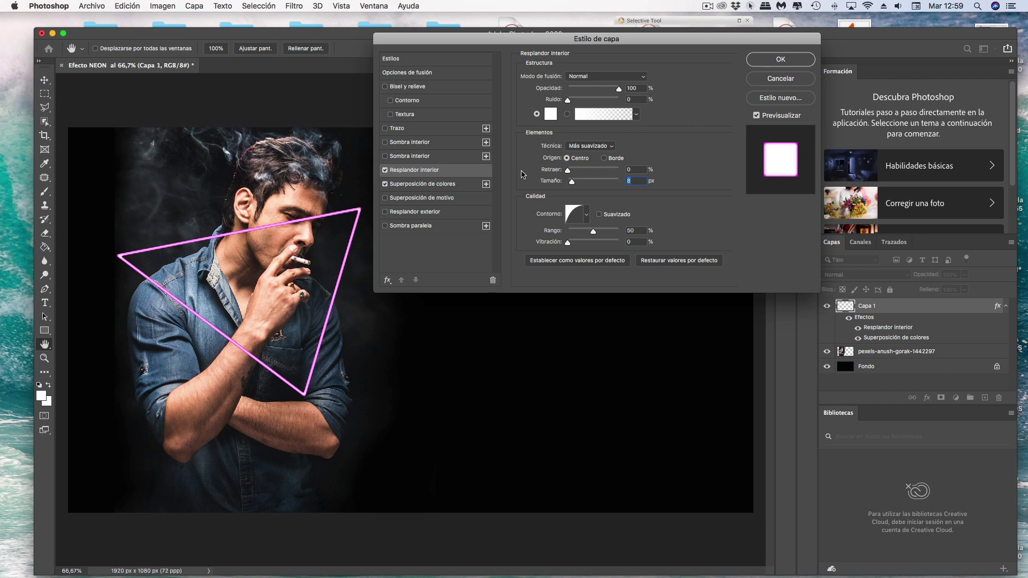
Add a magenta Linear Dodge (Add) outer glow at 50% opacity and 29 px size
click(384, 212)
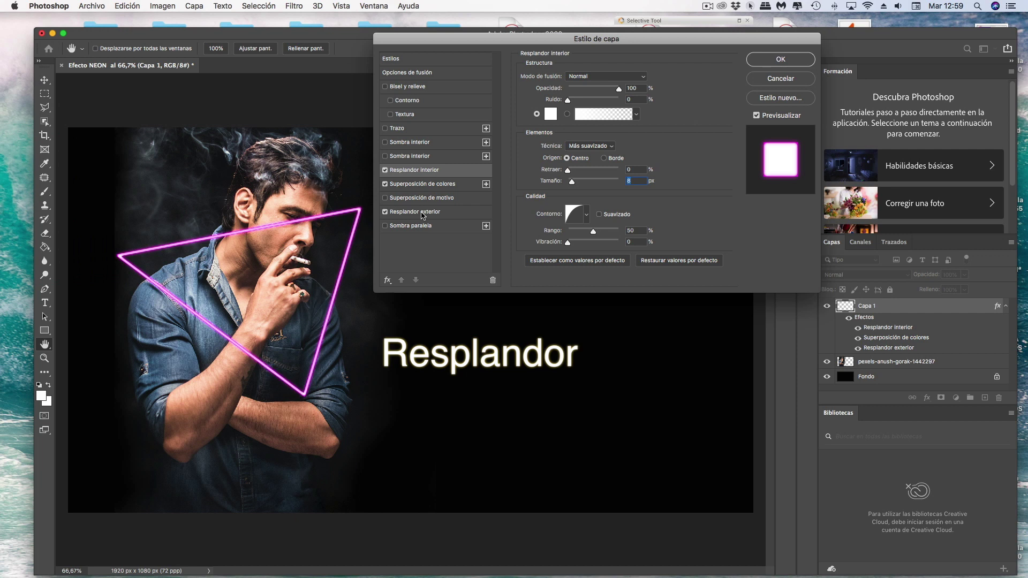
click(422, 213)
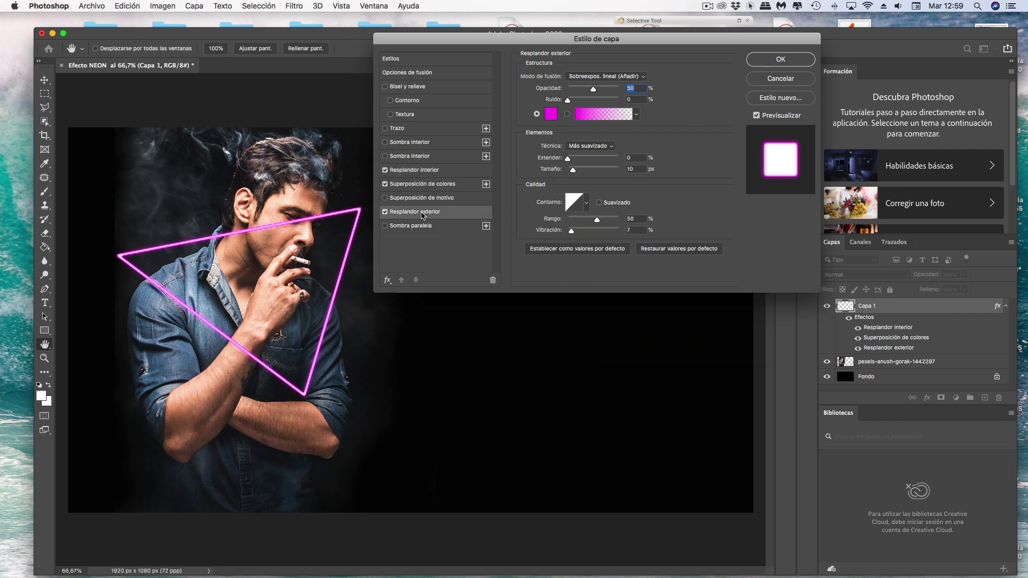
click(552, 113)
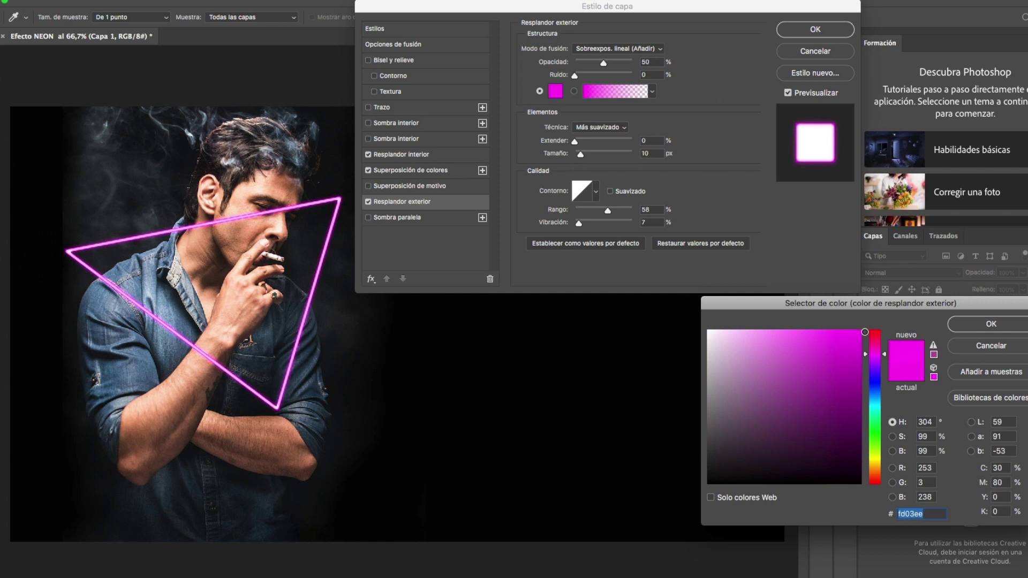
click(956, 328)
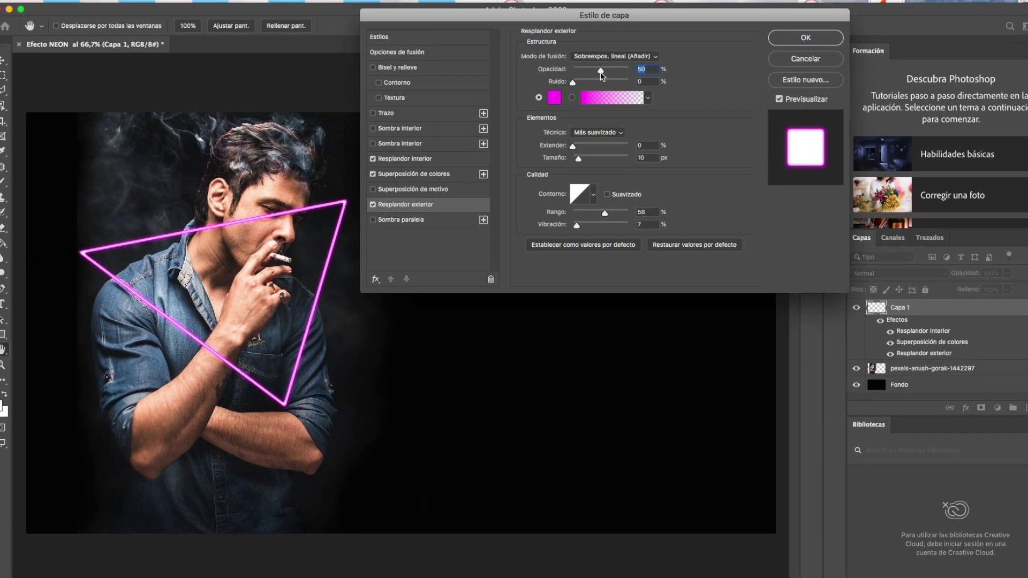
mouse_move(600, 68)
mouse_down()
mouse_move(612, 68)
mouse_move(600, 91)
mouse_up()
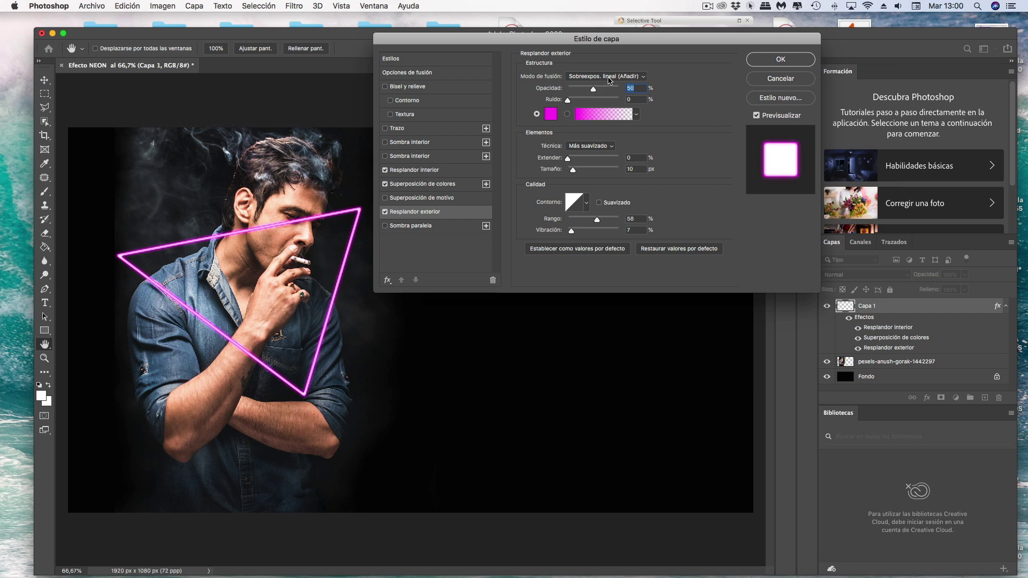
click(629, 77)
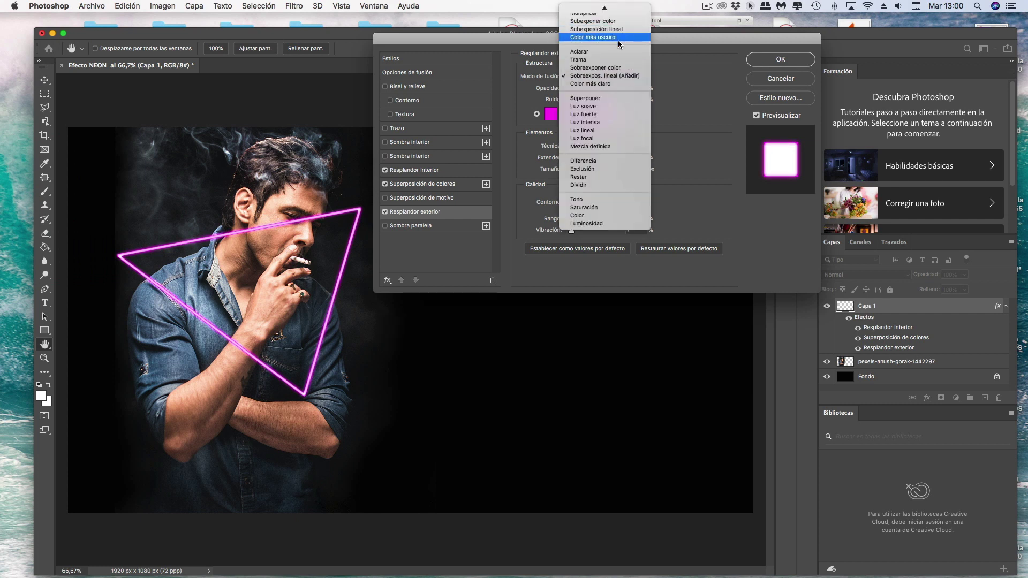
click(614, 77)
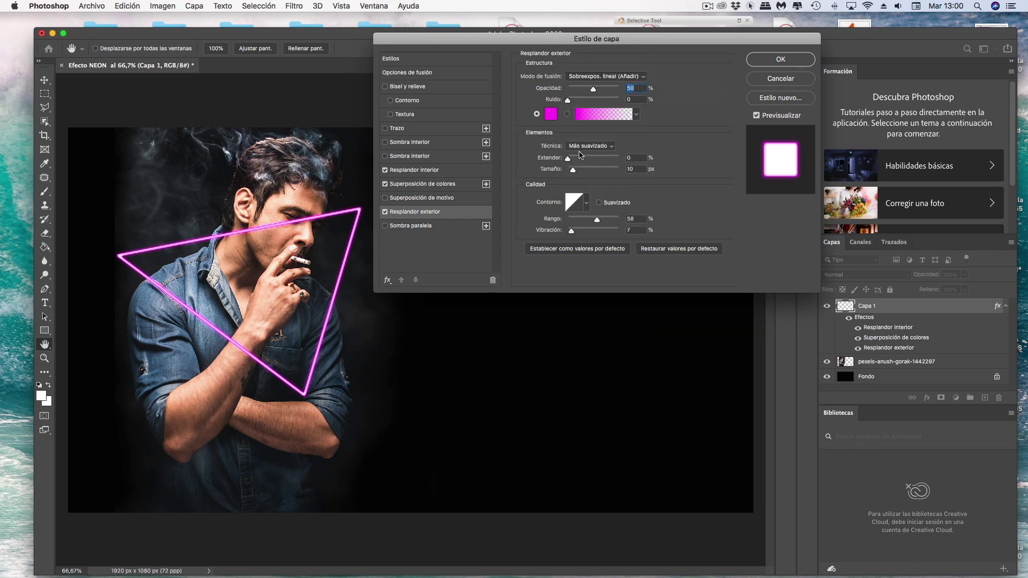
drag(575, 173, 574, 171)
drag(579, 173, 576, 171)
text(8)
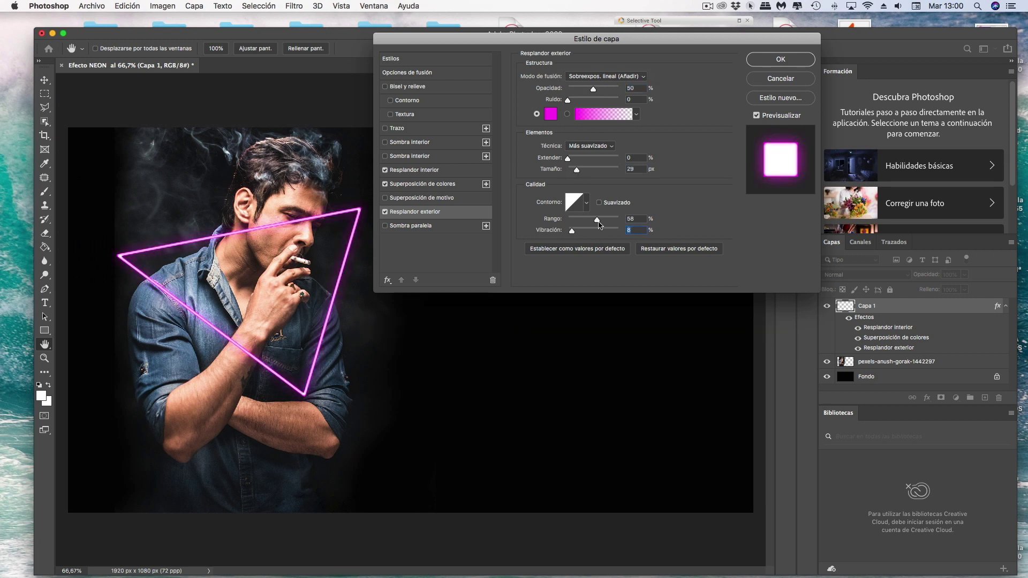
Add a magenta drop shadow at 90% opacity and 49 px size, then apply the layer style
click(384, 226)
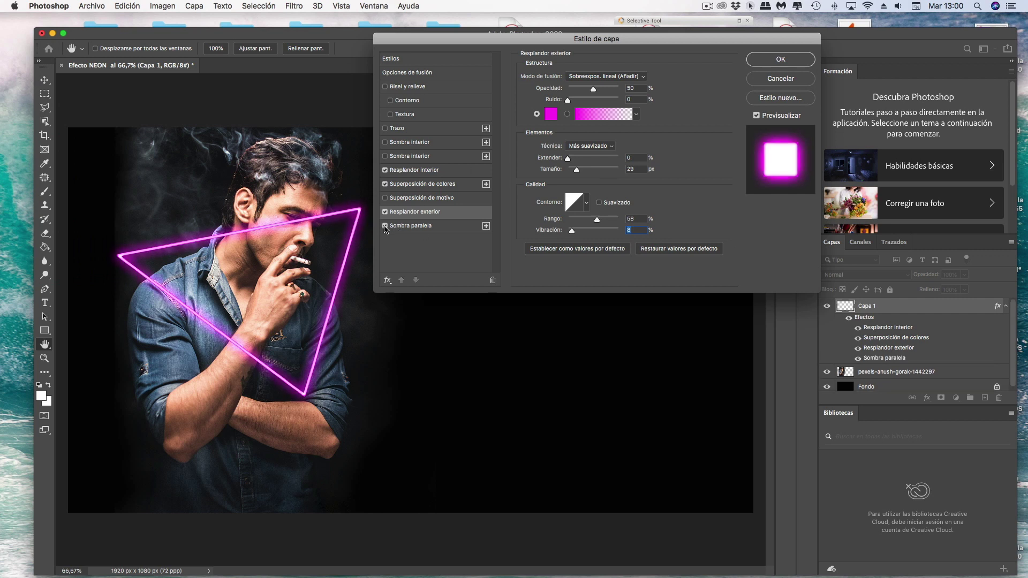
click(406, 226)
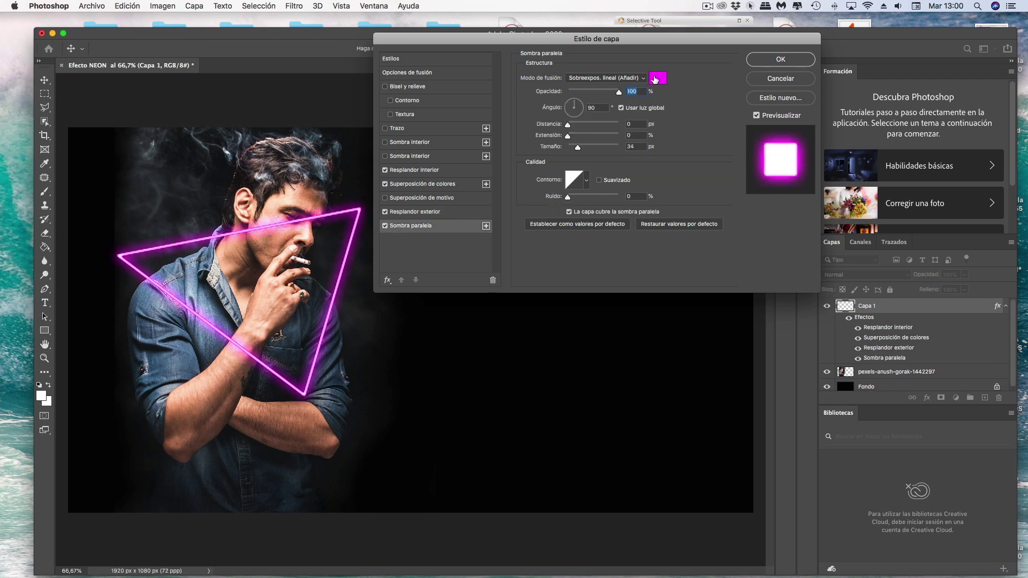
click(657, 79)
drag(820, 325, 824, 327)
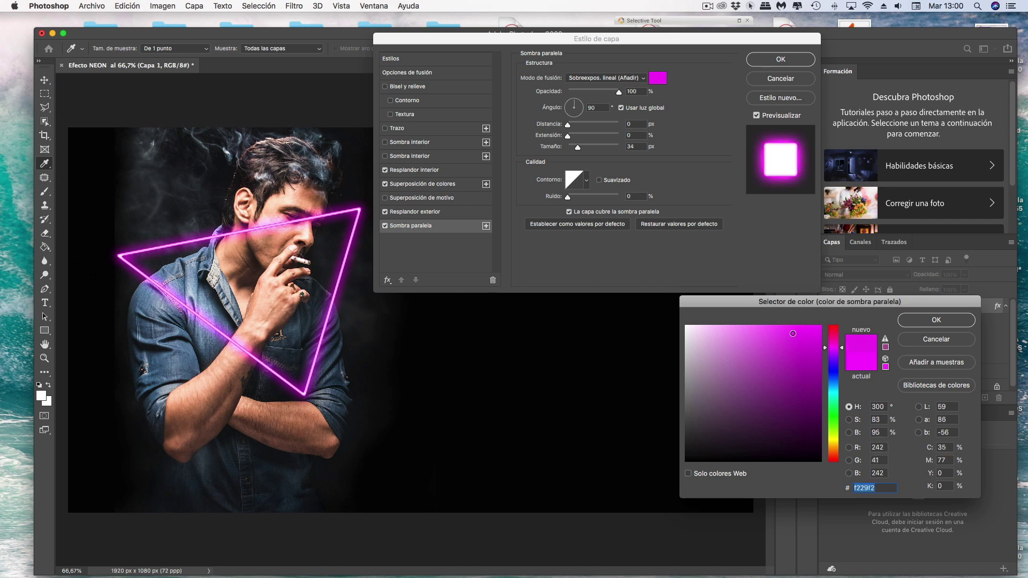
click(918, 323)
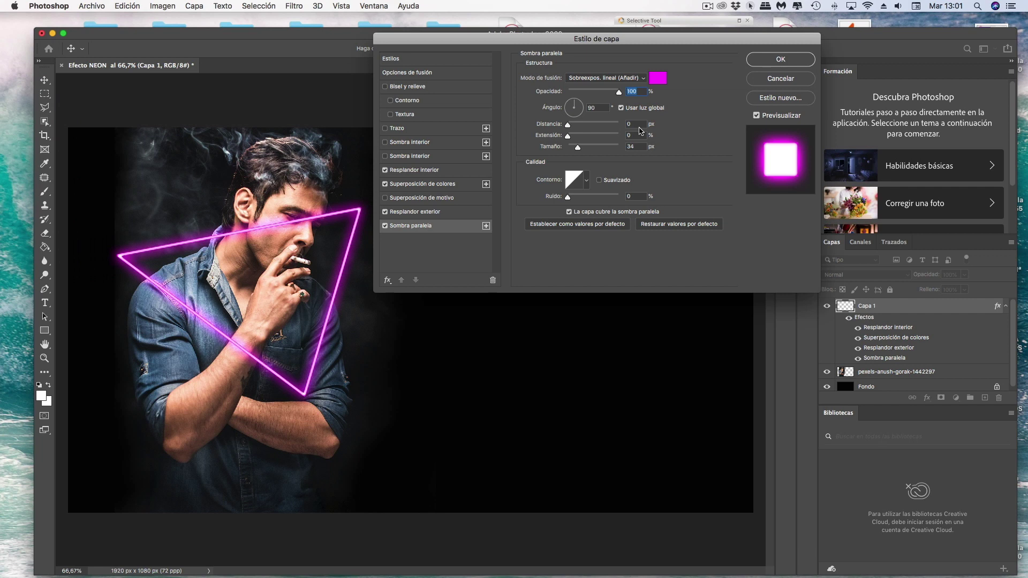
mouse_move(619, 94)
mouse_down()
mouse_move(599, 93)
mouse_move(619, 92)
mouse_up()
drag(625, 96, 615, 95)
drag(580, 149, 578, 150)
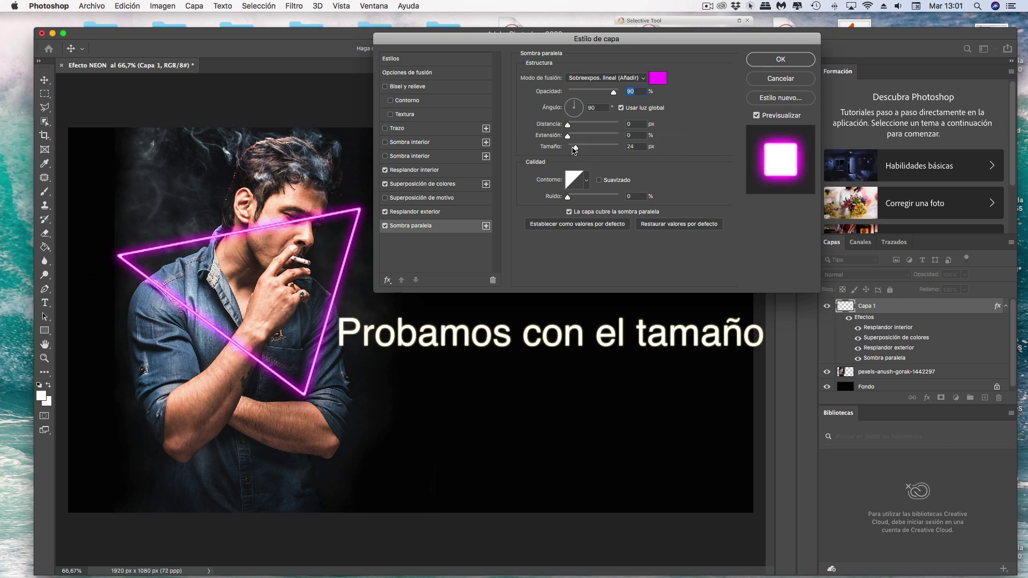
mouse_move(574, 150)
mouse_down()
mouse_move(591, 152)
mouse_move(571, 150)
mouse_move(581, 152)
mouse_up()
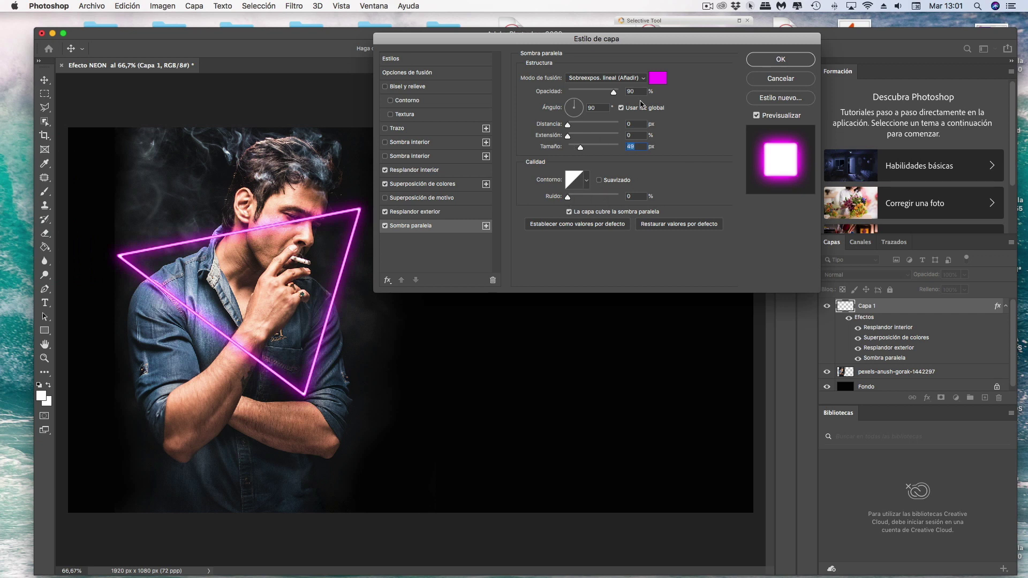
click(780, 59)
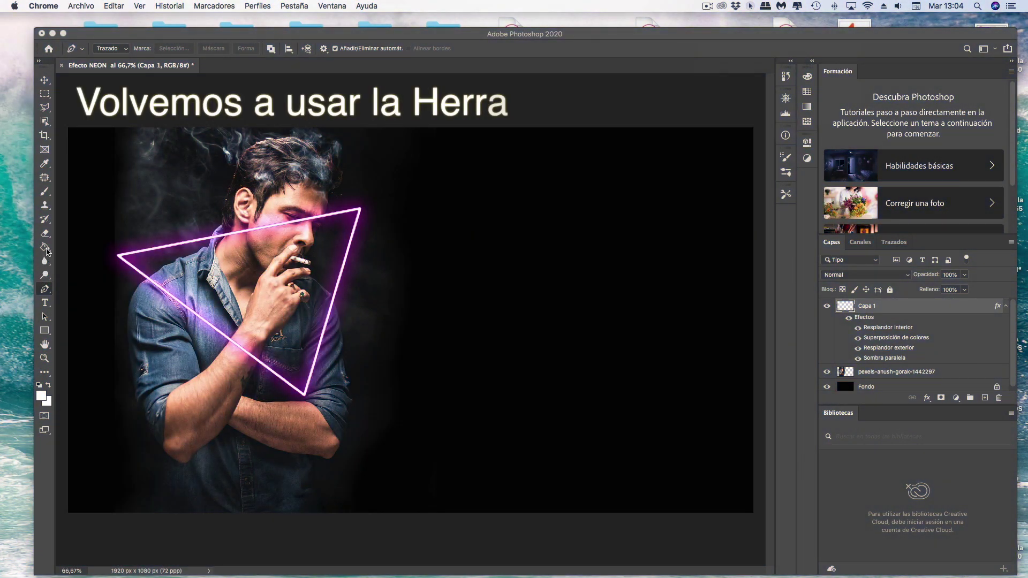
Set the brush to the Circular difuso preset at 120 px with 0% hardness
click(45, 192)
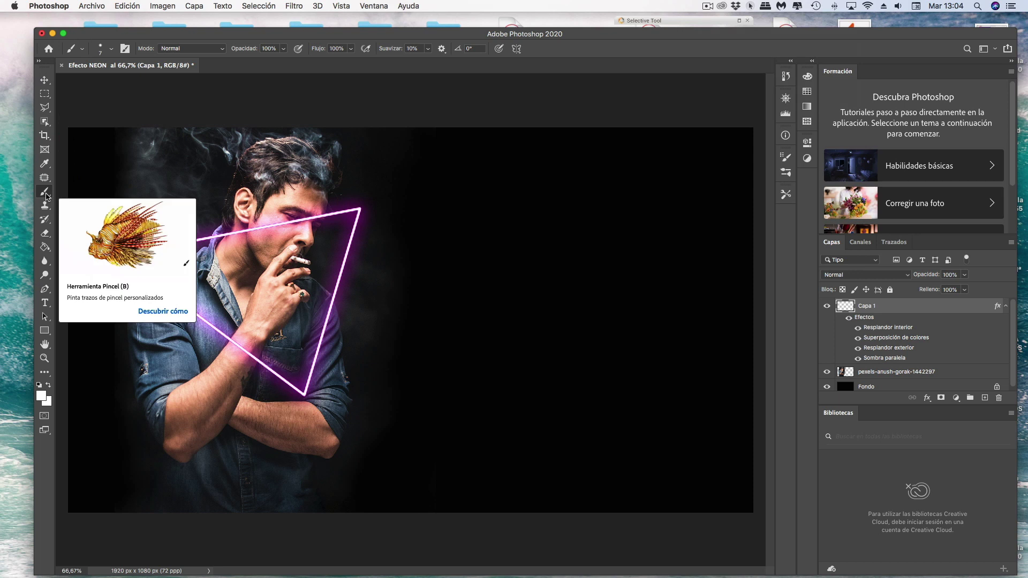
click(107, 49)
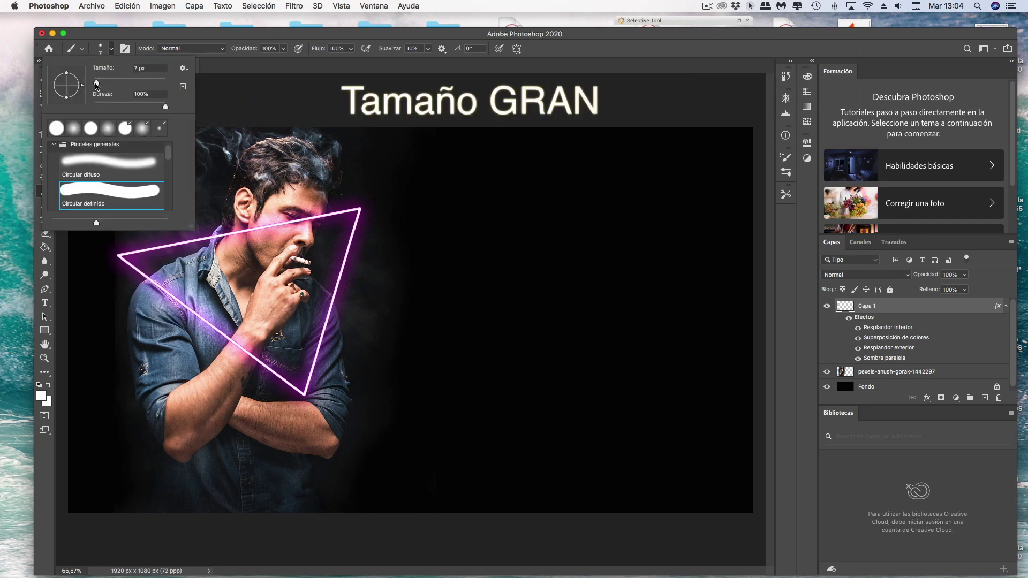
mouse_move(96, 84)
mouse_down()
mouse_move(135, 88)
mouse_move(134, 97)
mouse_move(150, 87)
mouse_up()
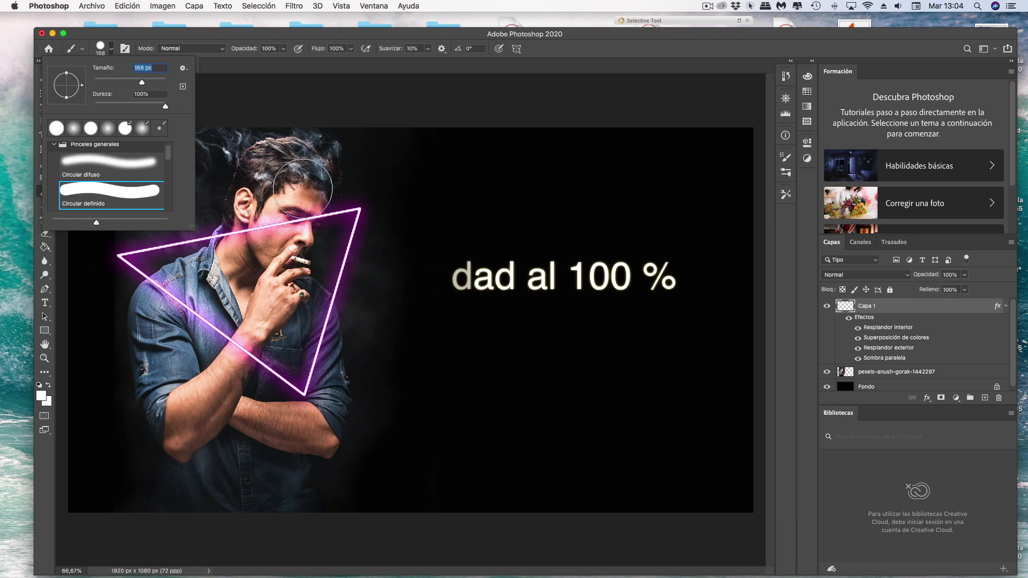
drag(143, 84, 140, 84)
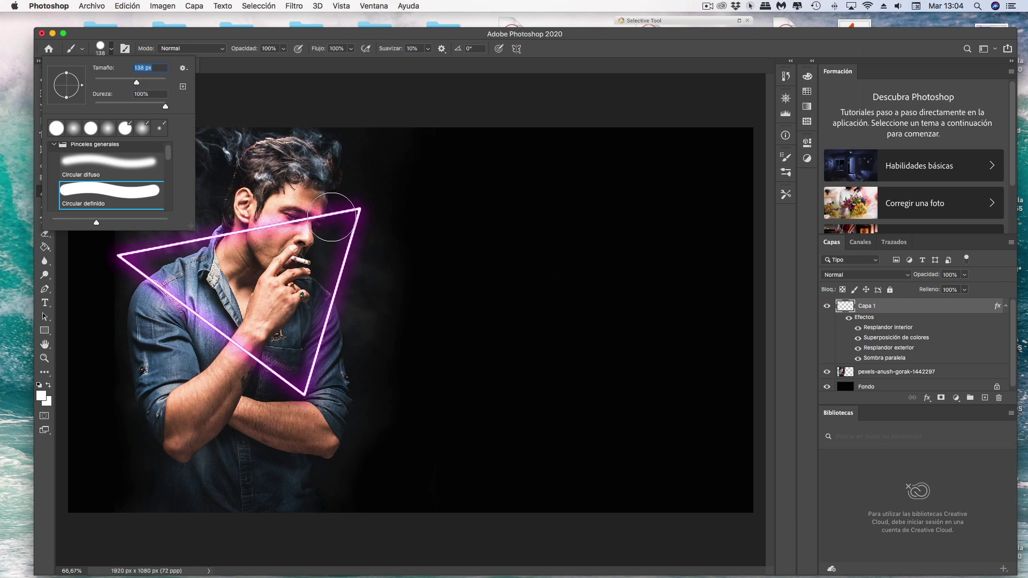
drag(134, 83, 135, 83)
drag(165, 107, 132, 107)
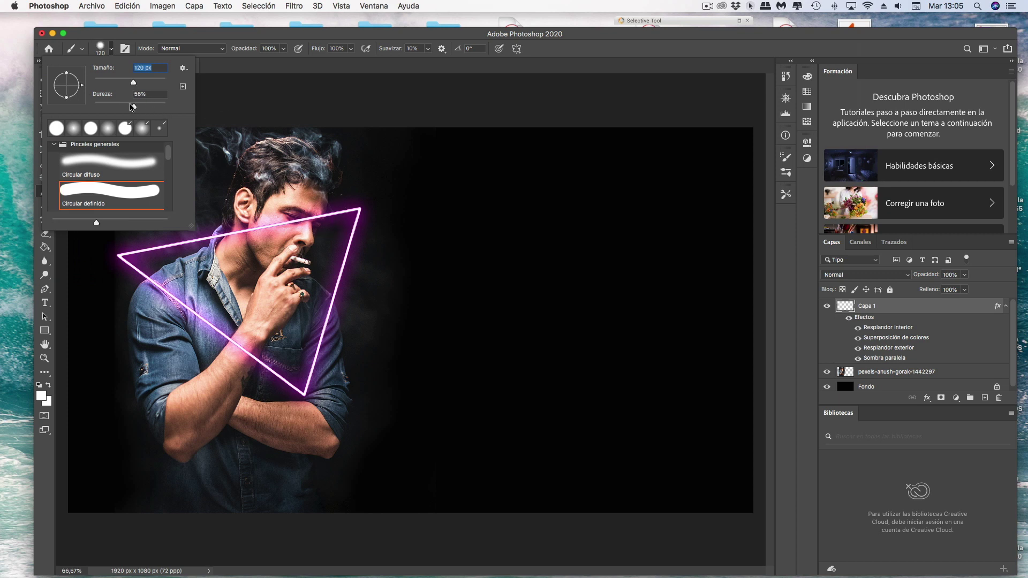
click(107, 164)
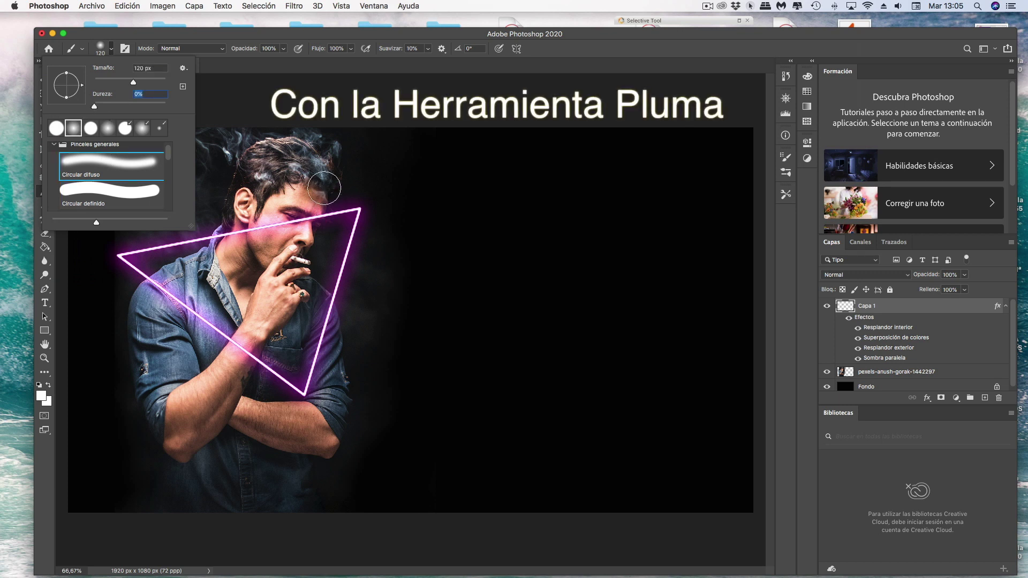
Trace a closed path along the neon triangle's corners with the Pen tool
click(411, 38)
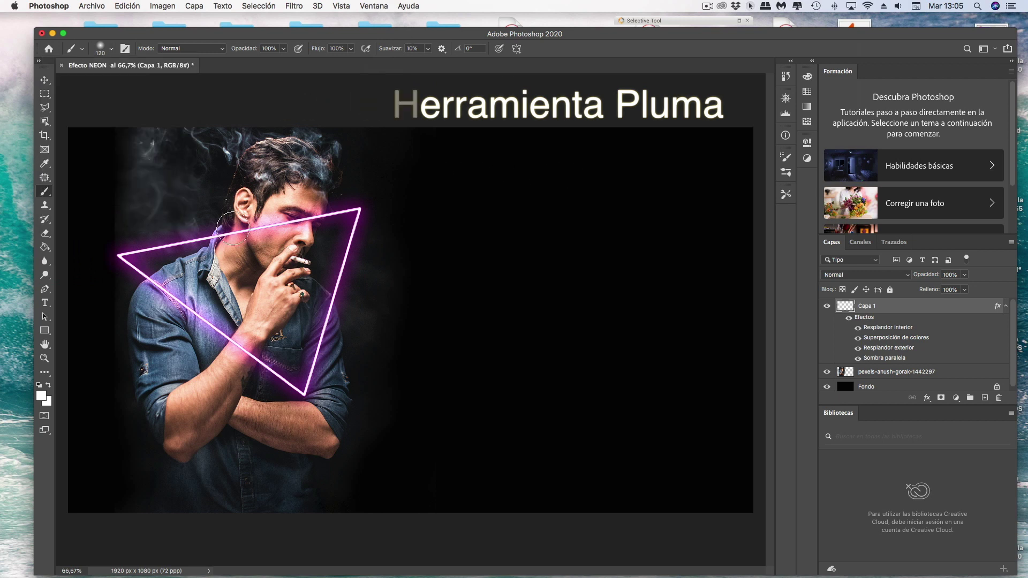
click(45, 290)
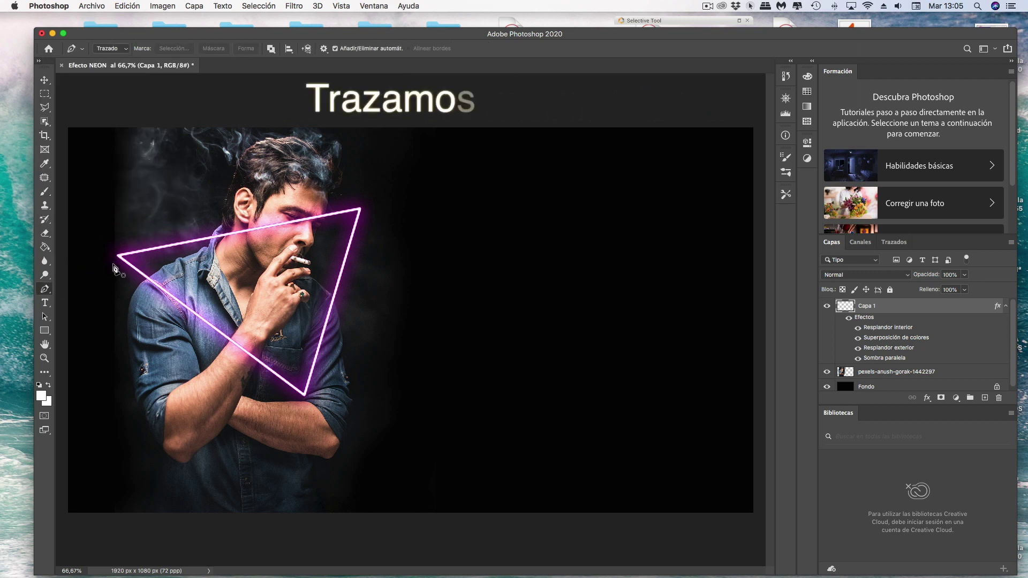
click(121, 259)
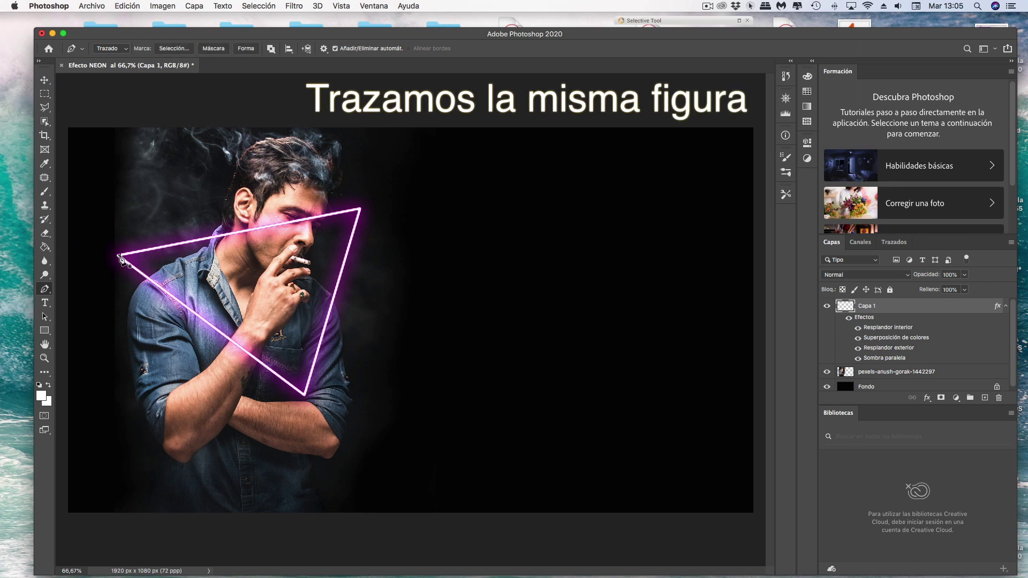
click(358, 210)
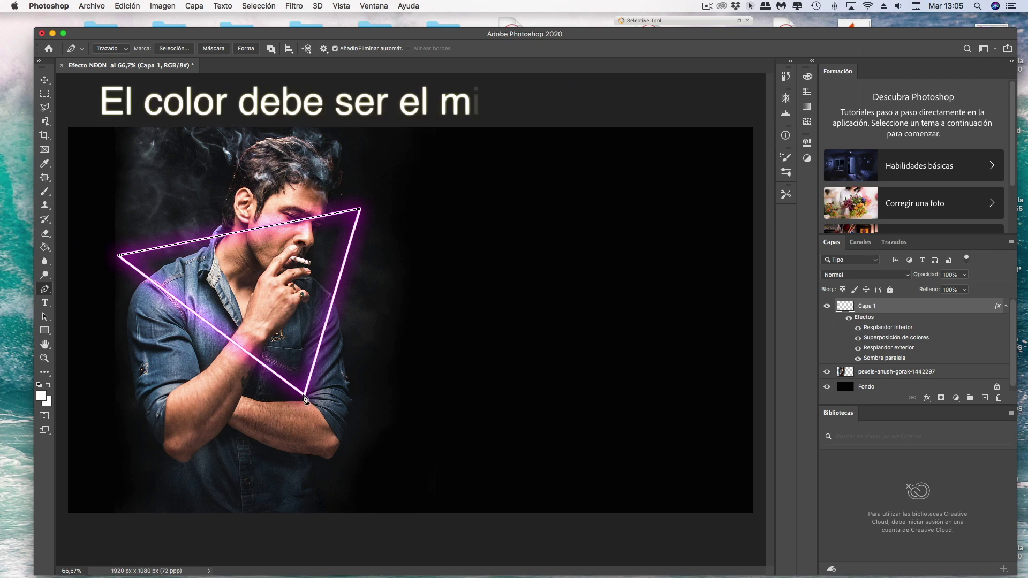
click(119, 256)
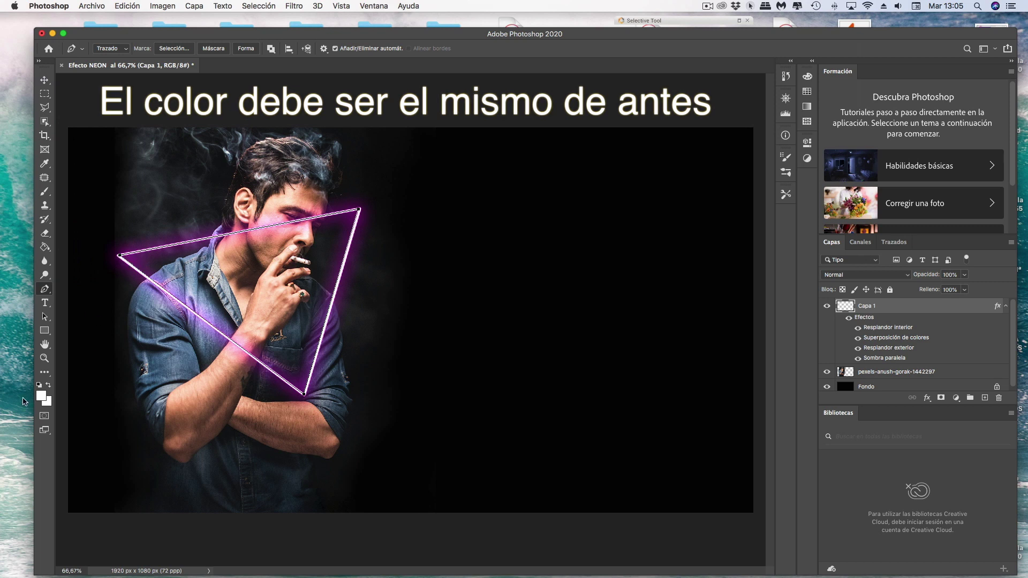
Set the foreground colour to the triangle's magenta, fa02da
click(41, 396)
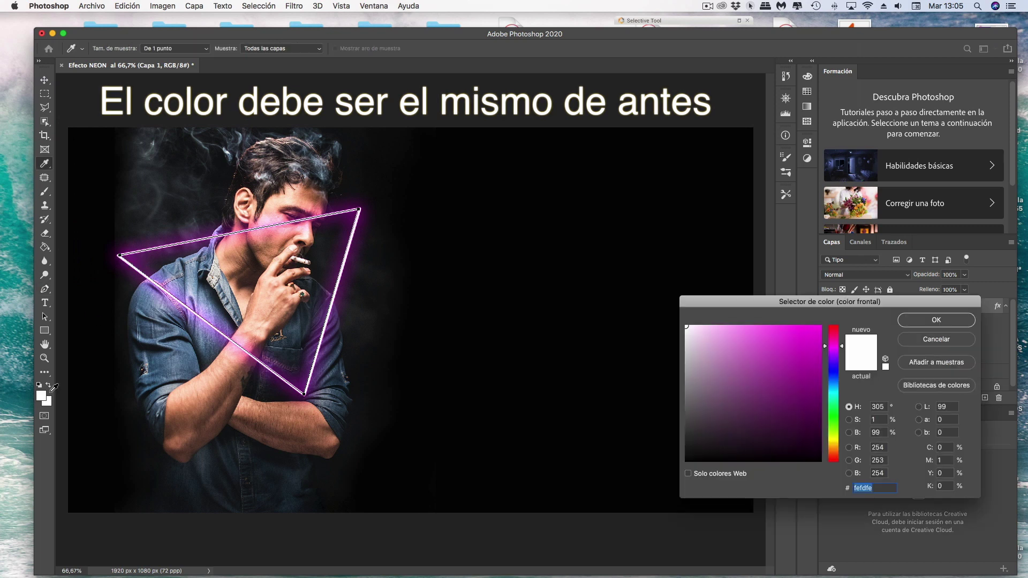
click(820, 327)
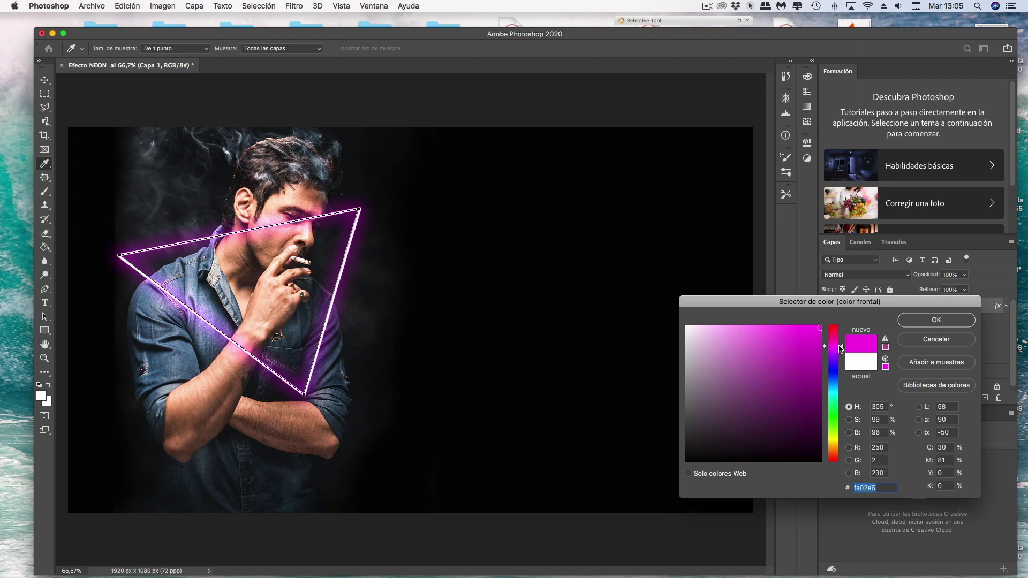
drag(841, 348, 844, 341)
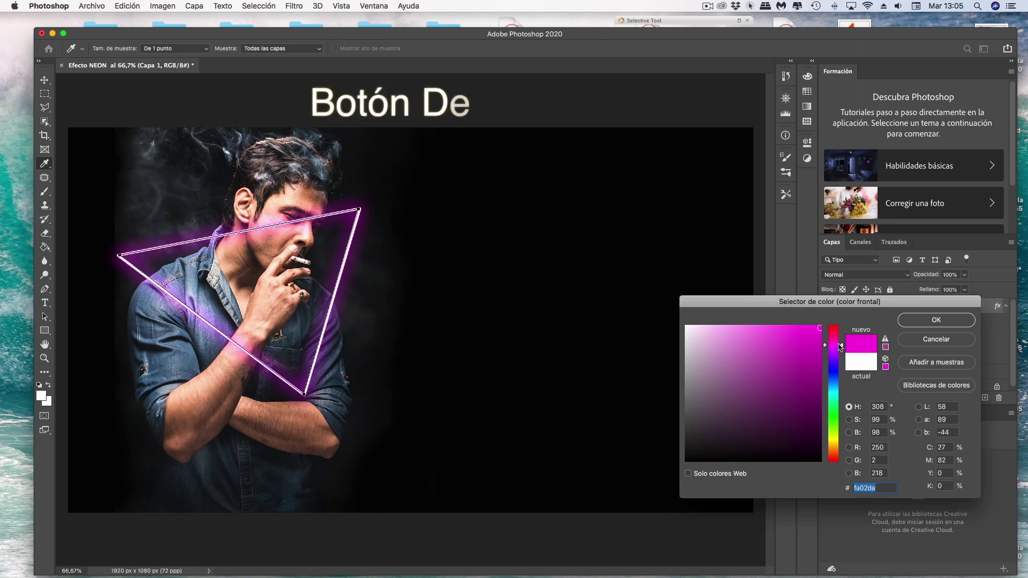
click(918, 321)
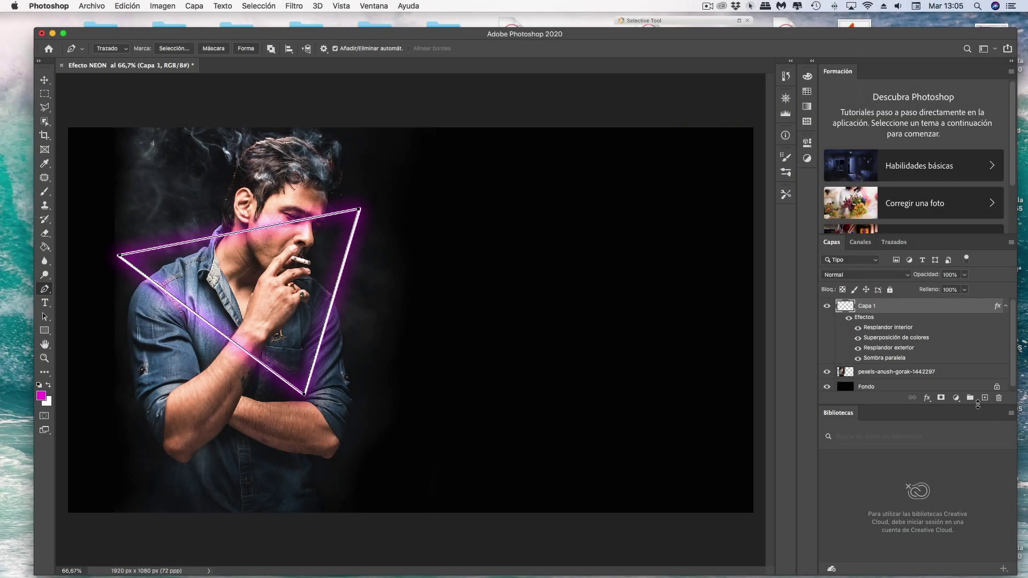
On new layer Capa 2, stroke the triangle path with the 120 px soft magenta brush
click(983, 399)
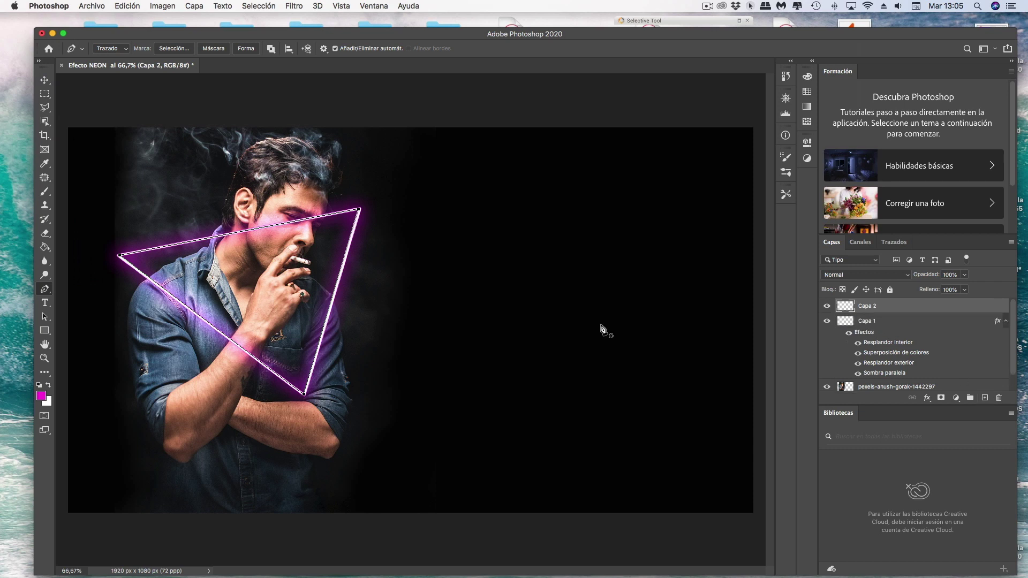
right_click(339, 316)
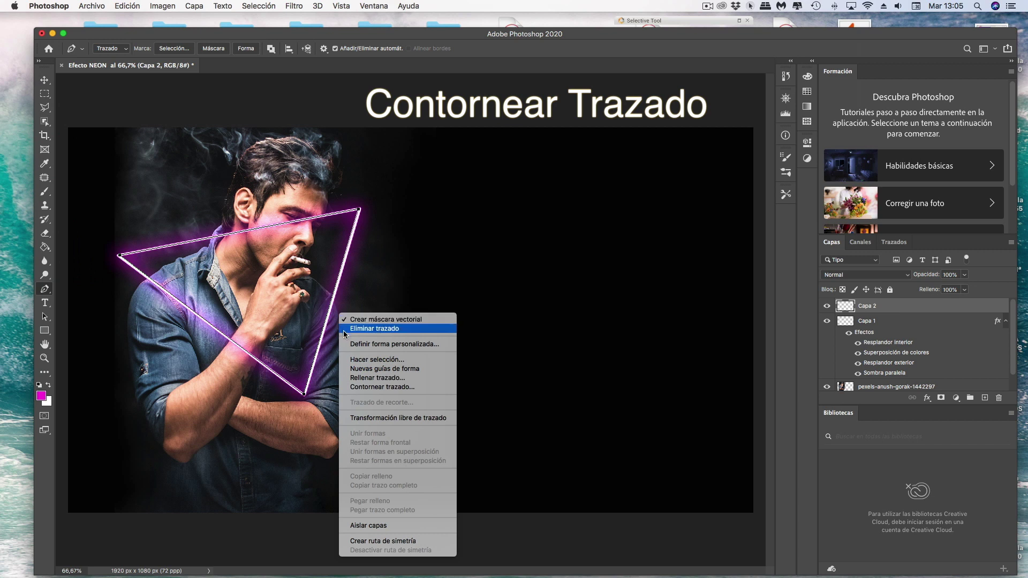
click(387, 387)
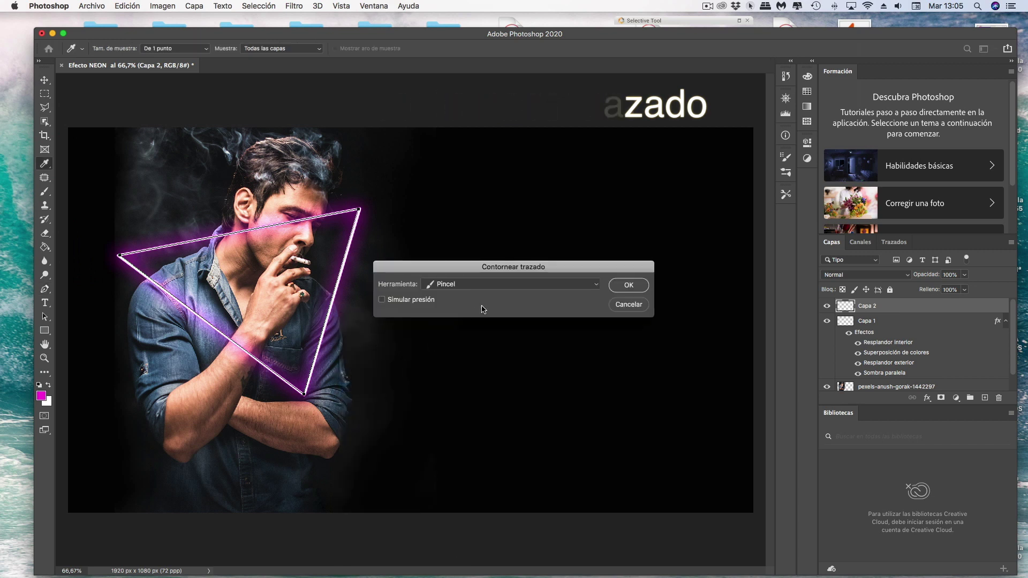
click(593, 288)
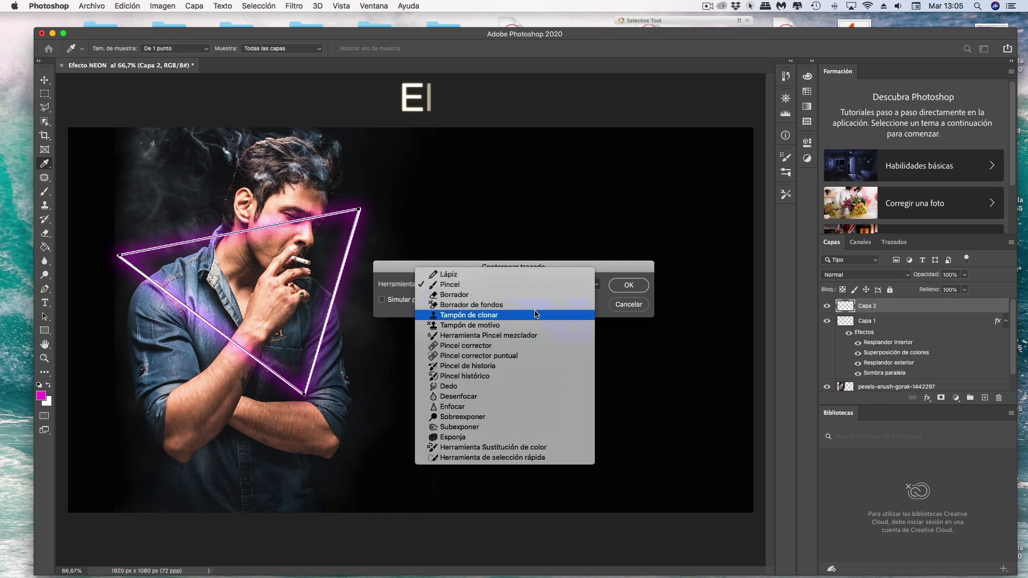
click(532, 286)
click(629, 285)
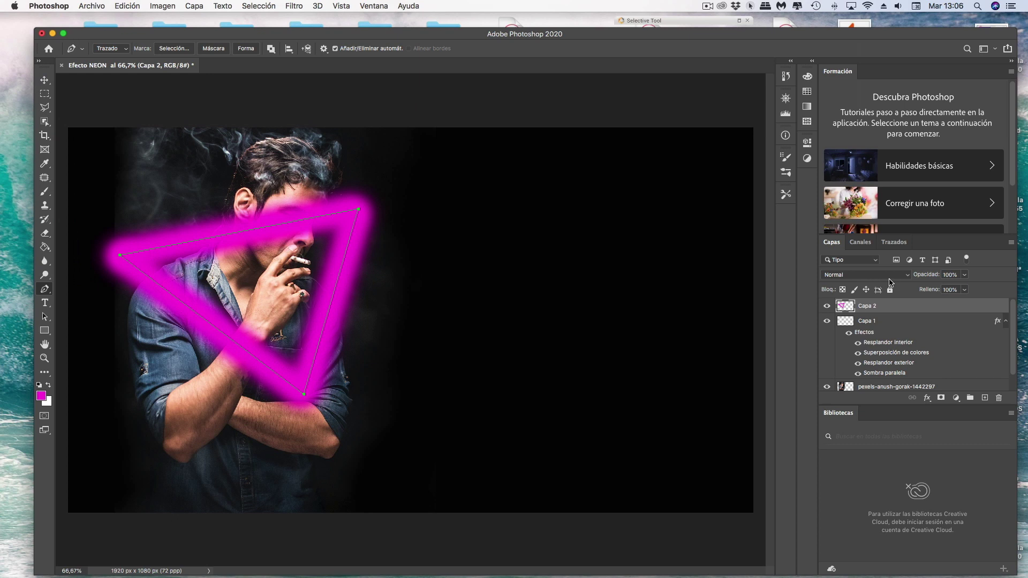
Give Capa 2 a 16% fill and the Sobreexpos. lineal (Añadir) blend mode
click(963, 290)
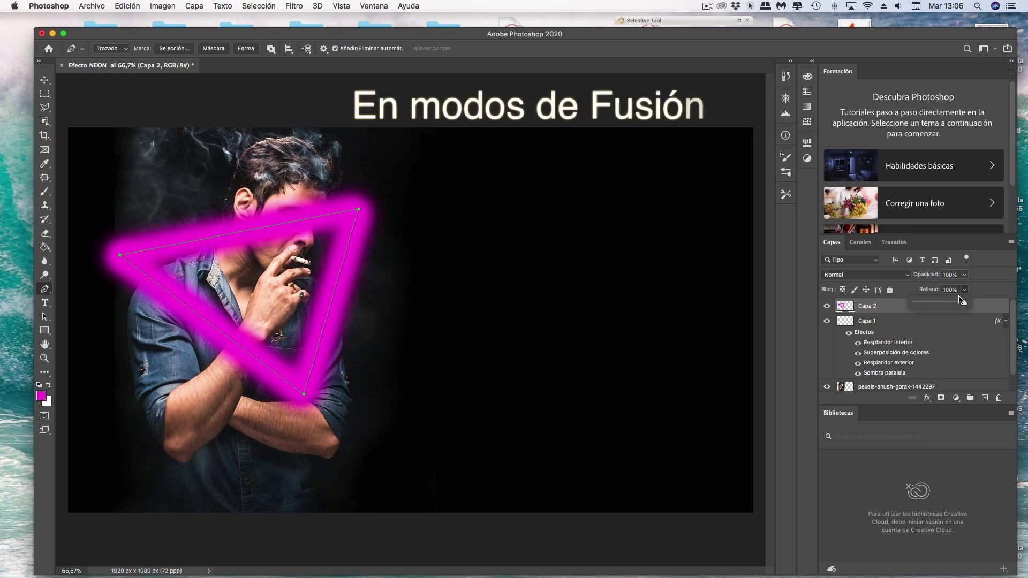
drag(963, 304, 924, 307)
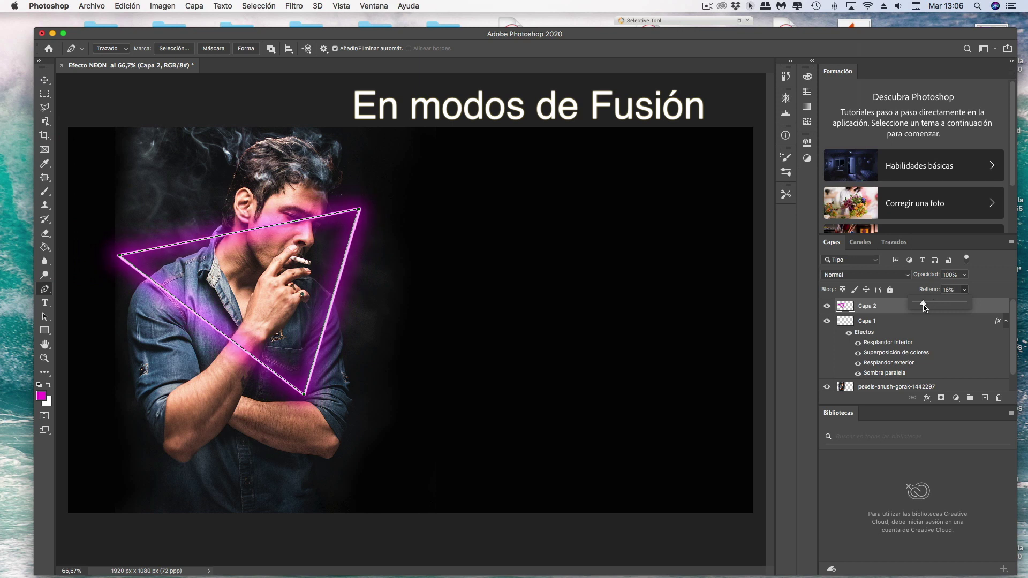
click(884, 275)
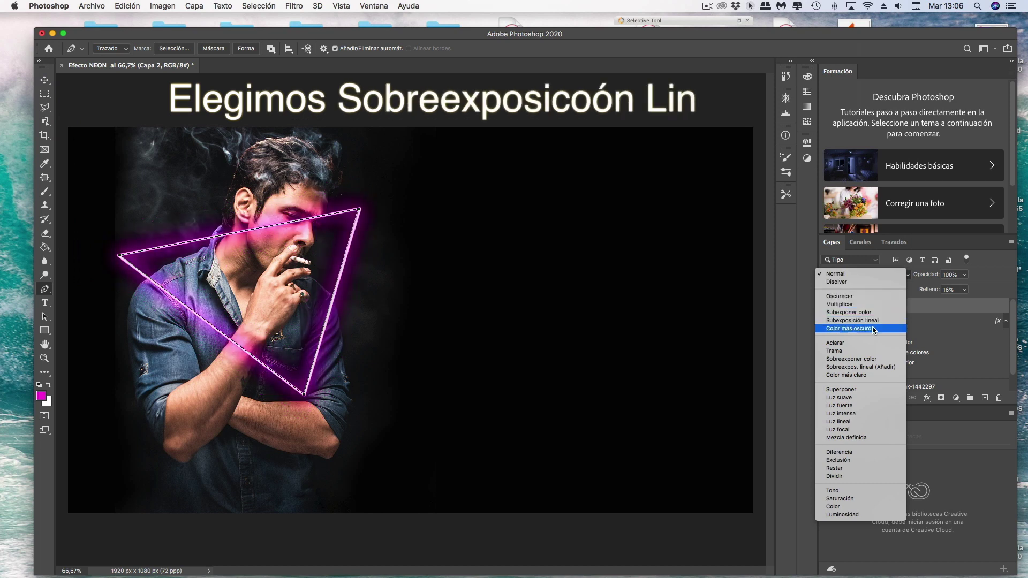
click(876, 367)
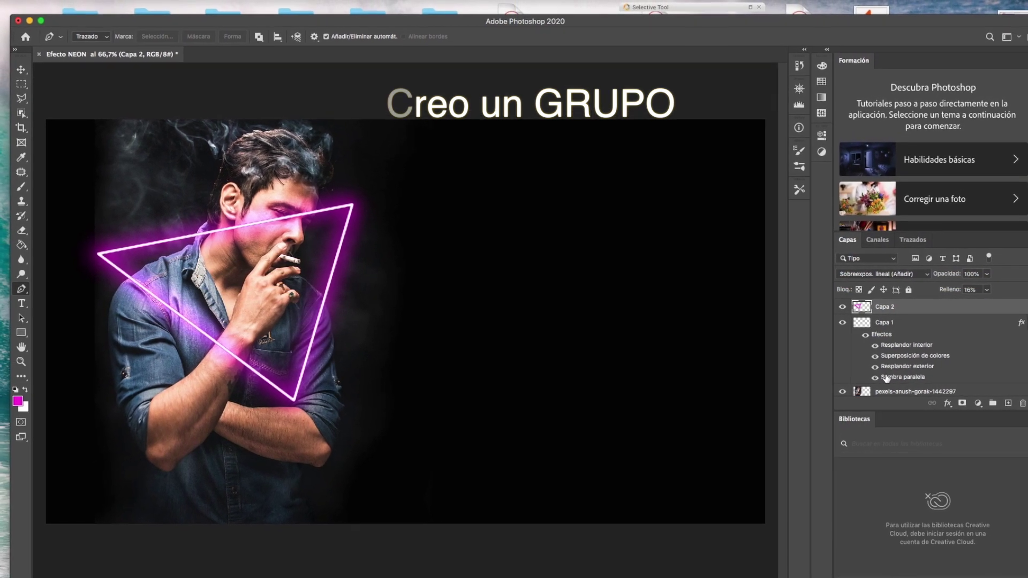
Group Capa 1 and Capa 2 as 'Efedto NEON', then toggle the group's visibility to compare
shift+click(895, 379)
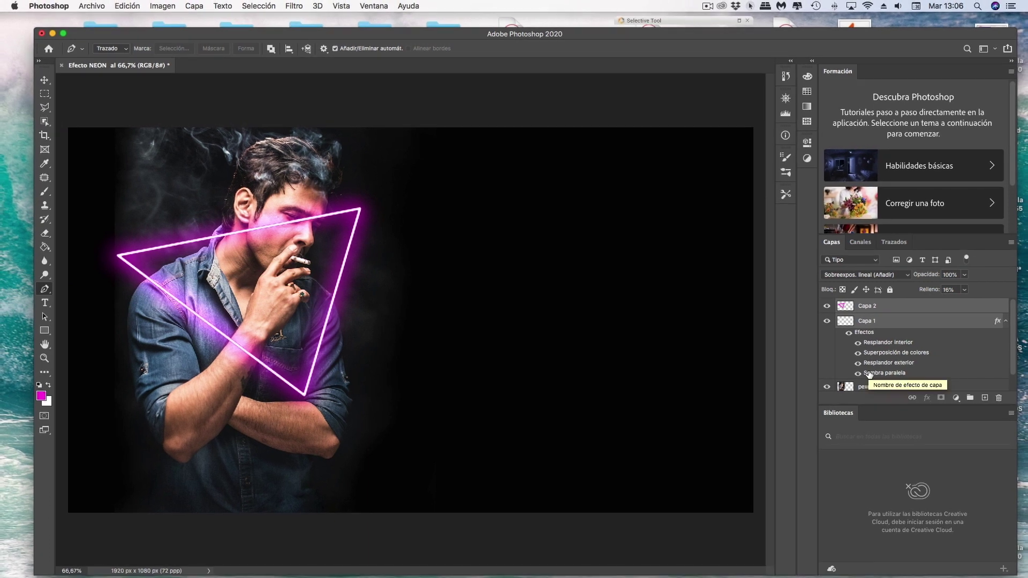
click(970, 398)
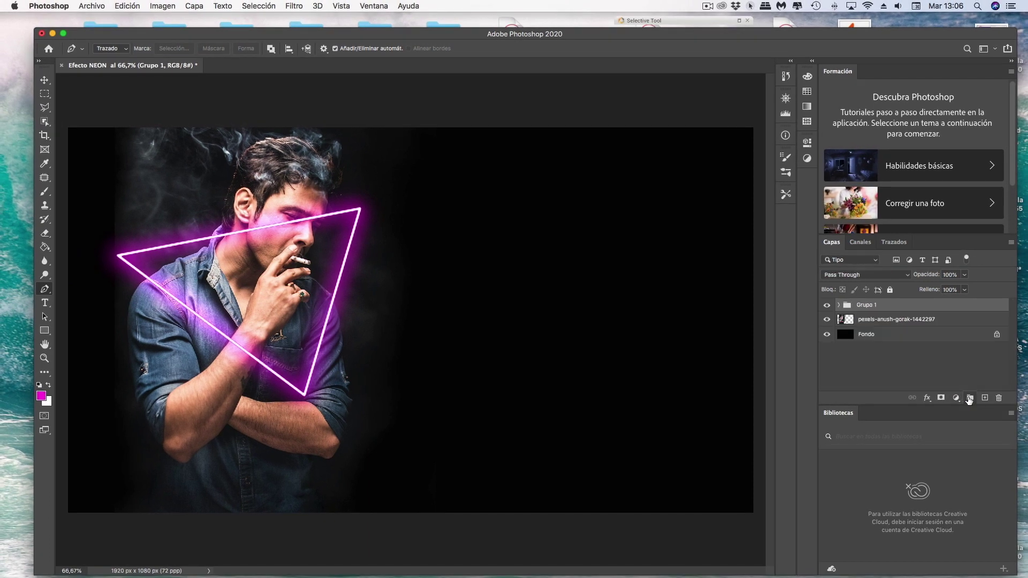
double_click(864, 305)
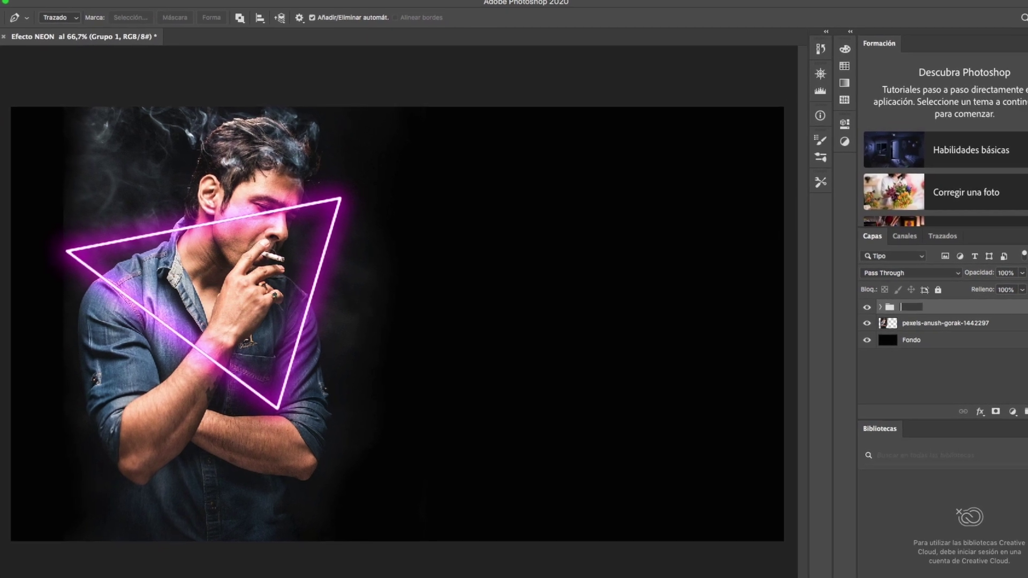
text(Ef)
text(edto N)
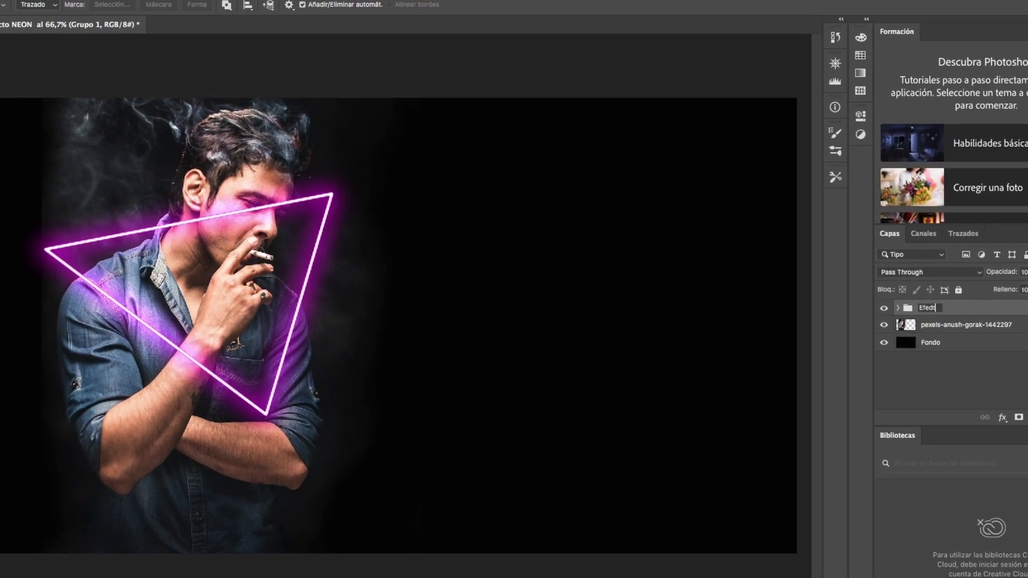
text(EON)
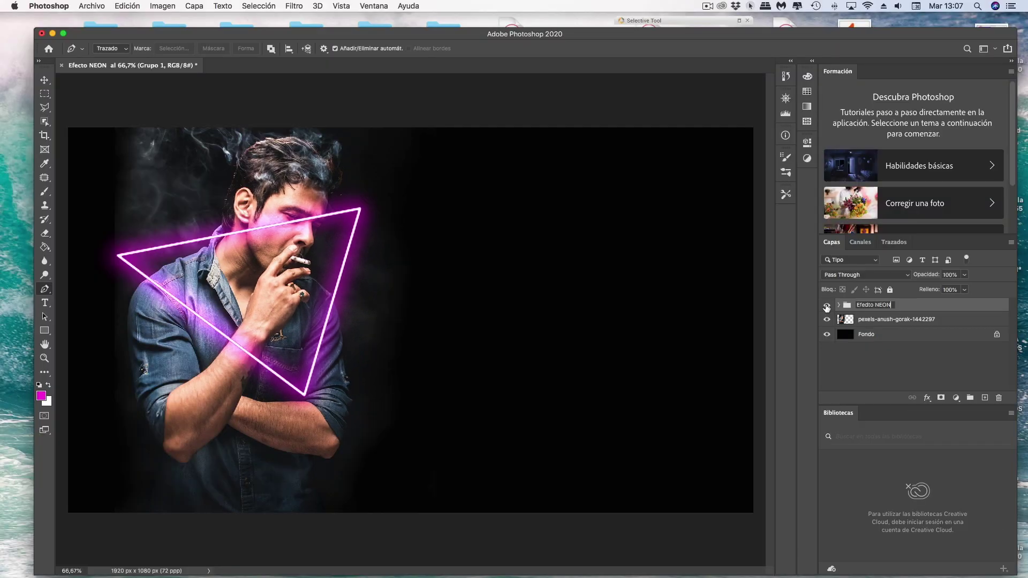
key(Return)
click(827, 305)
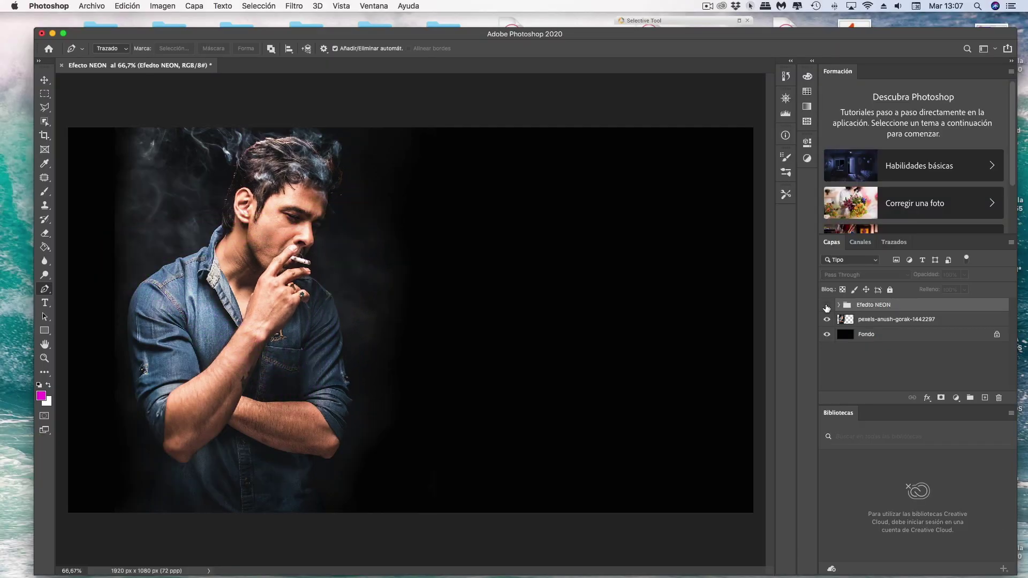
click(826, 305)
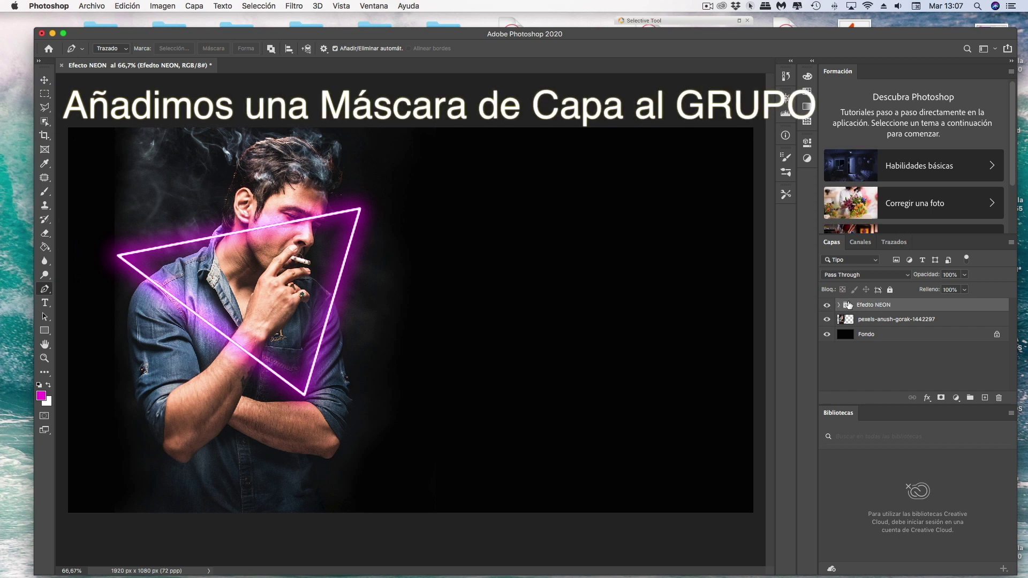
Add a layer mask to Efecto NEON, zoom to 200% on the face, and set the brush to 57 px
click(941, 398)
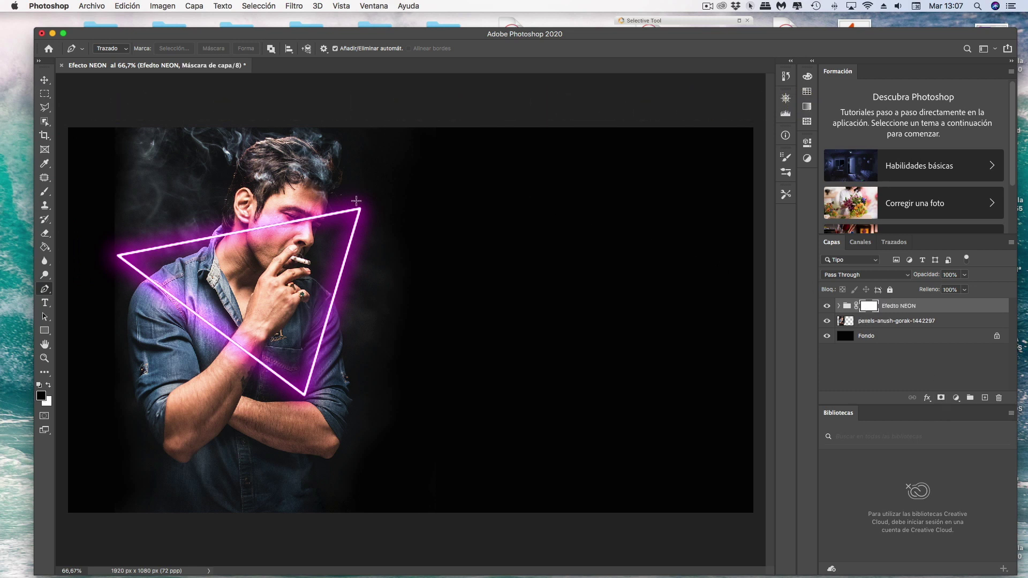
key(z)
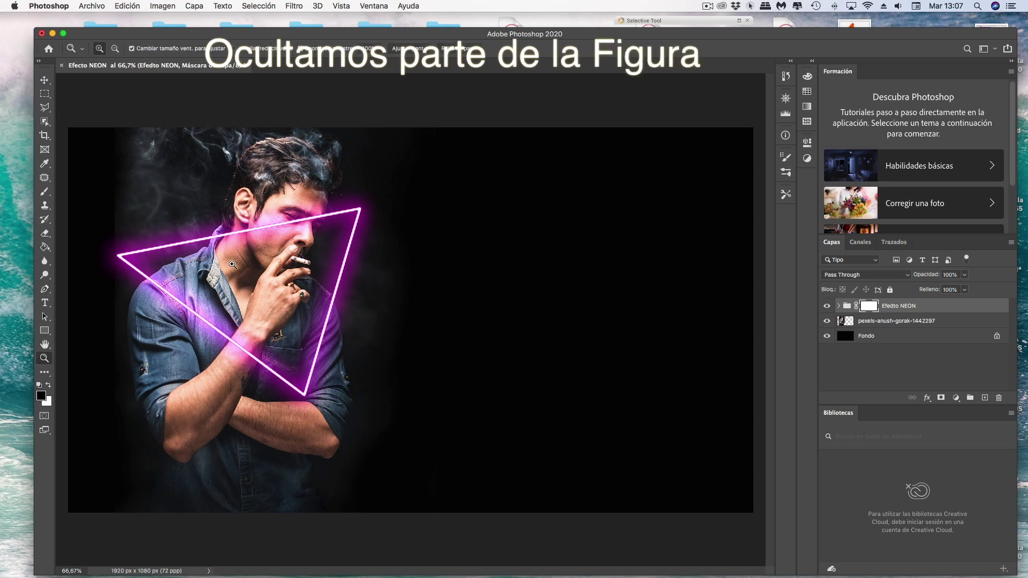
click(229, 253)
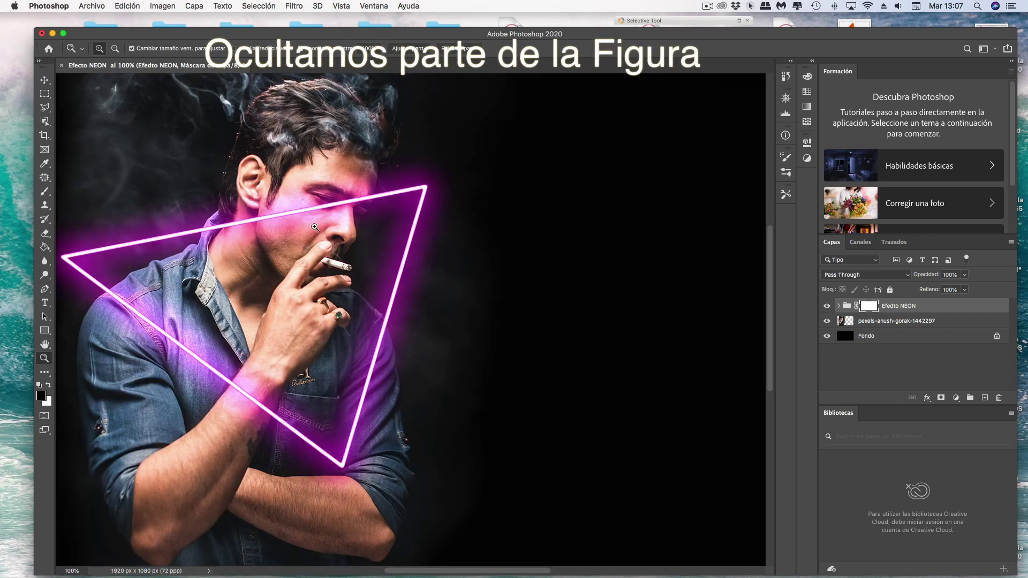
click(314, 228)
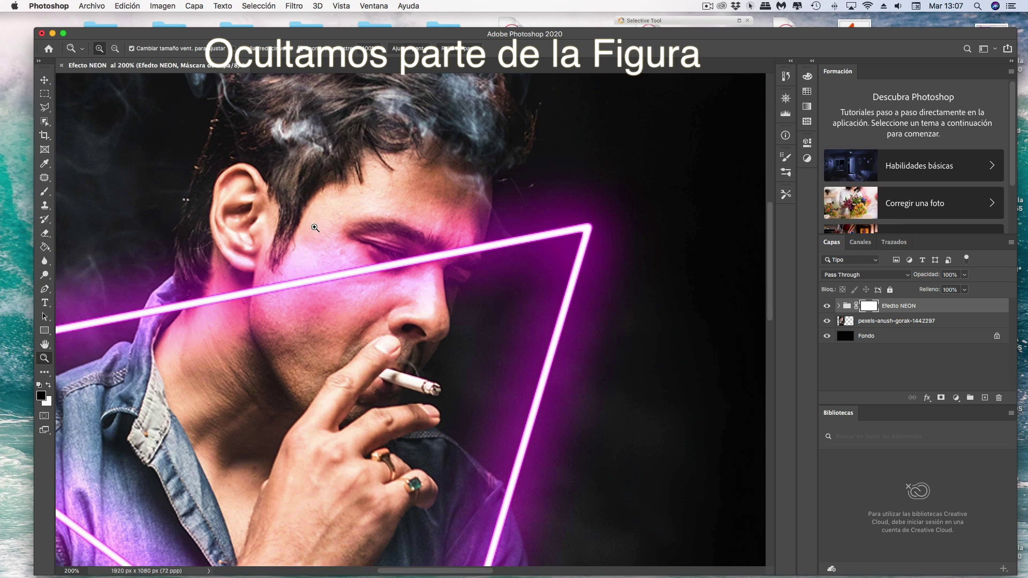
click(44, 192)
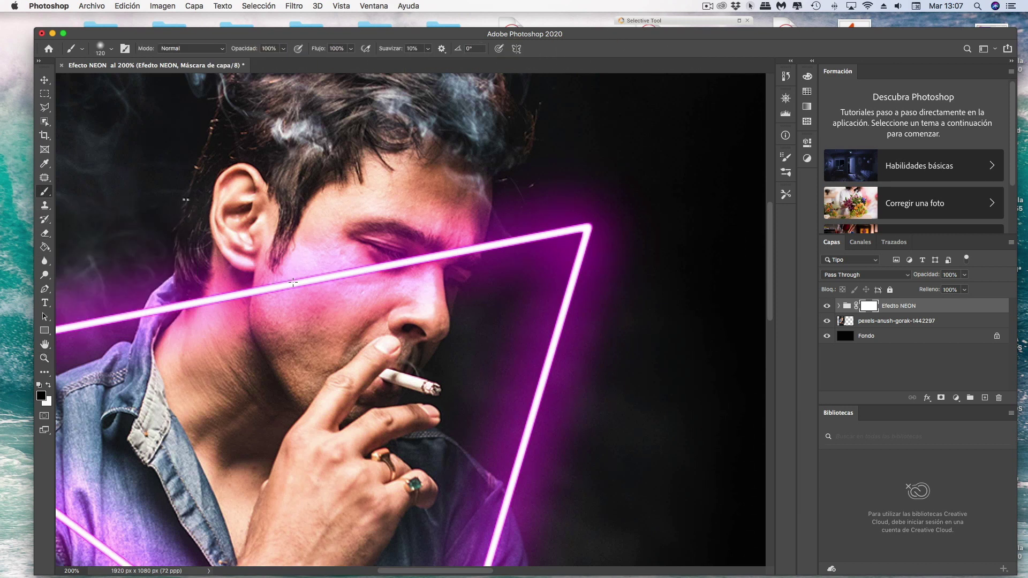
click(100, 48)
drag(124, 82, 115, 82)
key(Return)
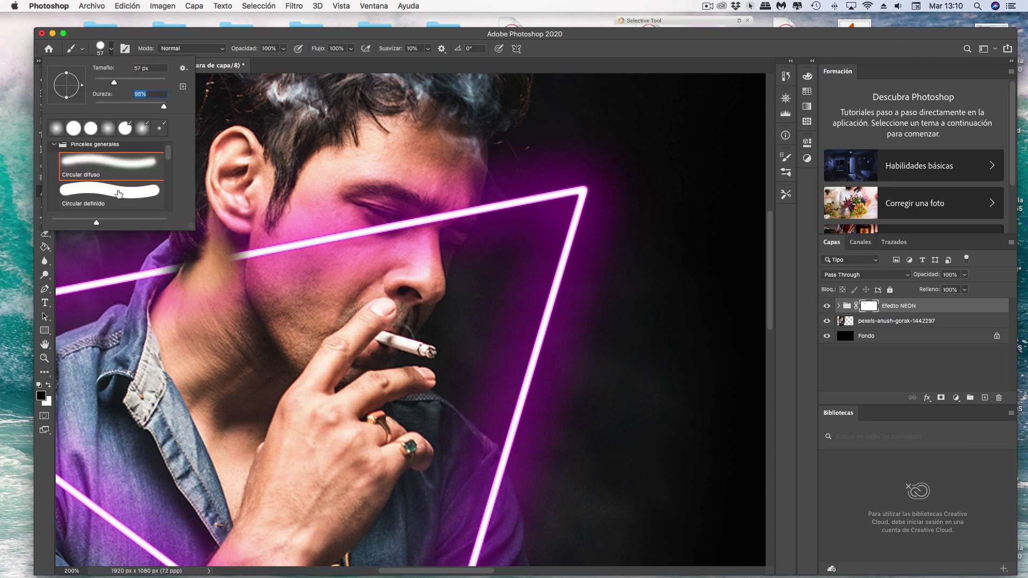
Paint black on the mask to hide the neon triangle across the man's face
double_click(119, 193)
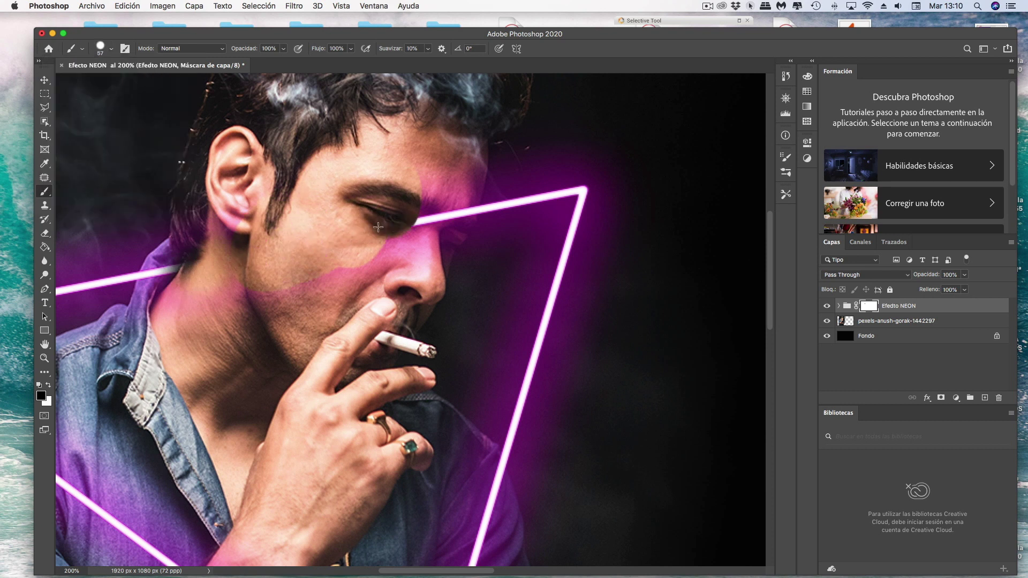
drag(321, 235, 444, 208)
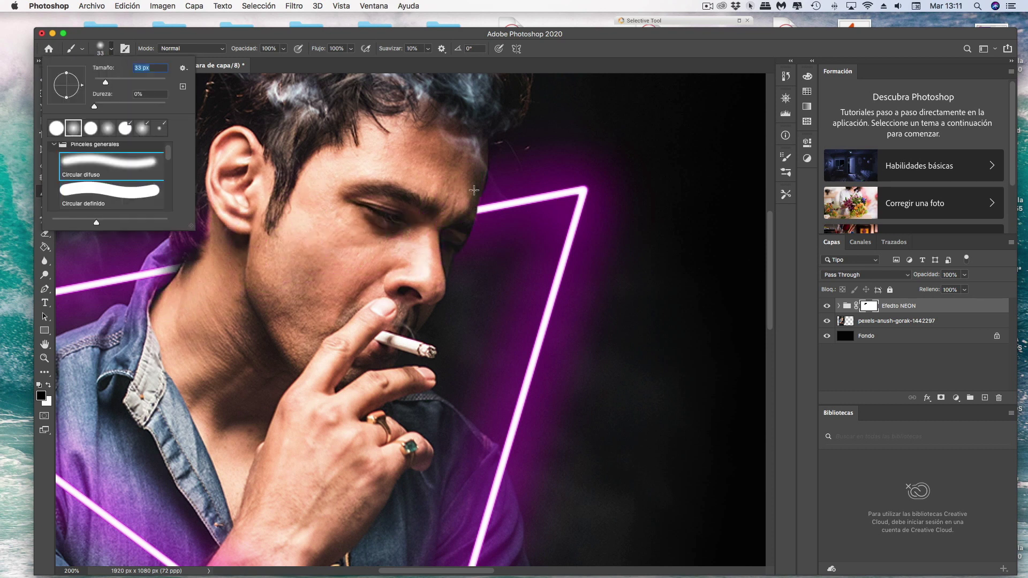
key(Return)
key(x)
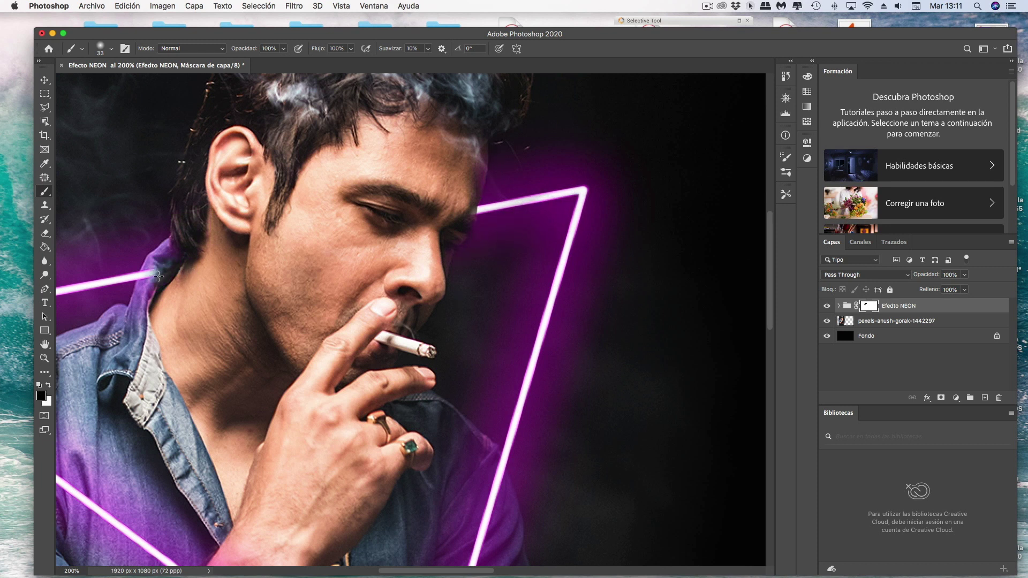
Switch to a soft 21 px Circular difuso brush and zoom back out to 66.7%
right_click(89, 101)
double_click(114, 194)
key(x)
click(111, 49)
click(110, 163)
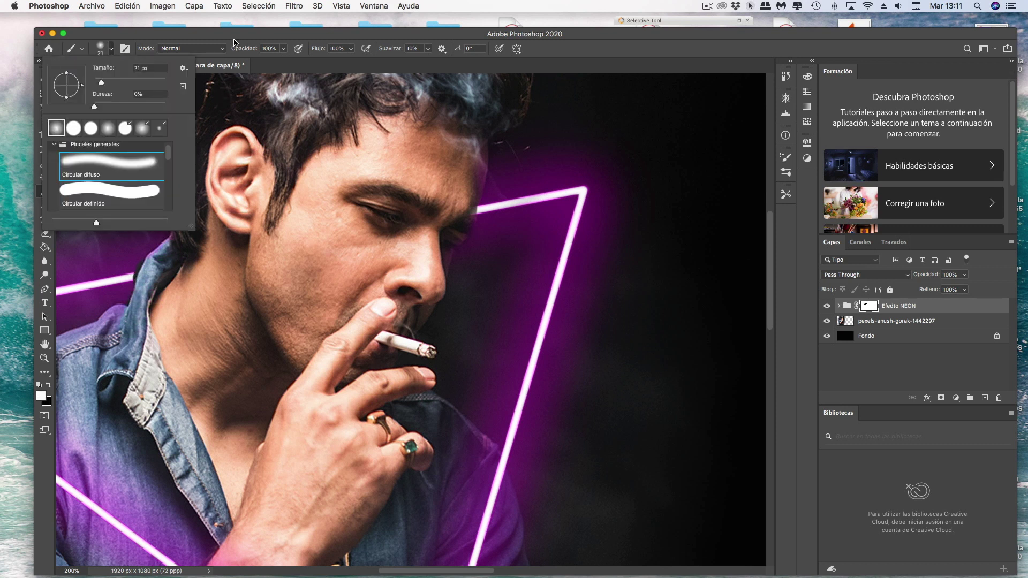
key(Return)
key(x)
click(45, 358)
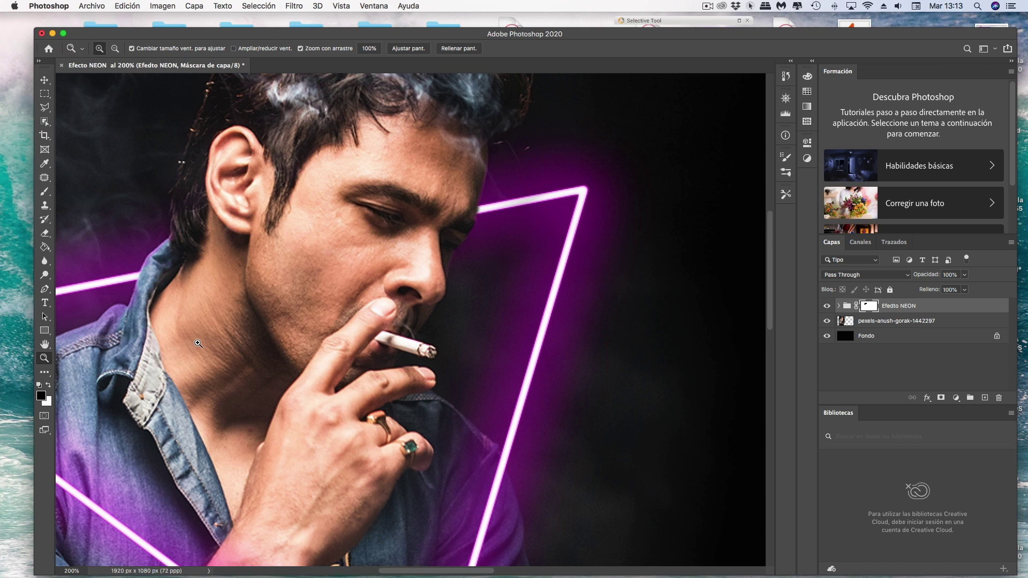
alt+click(313, 350)
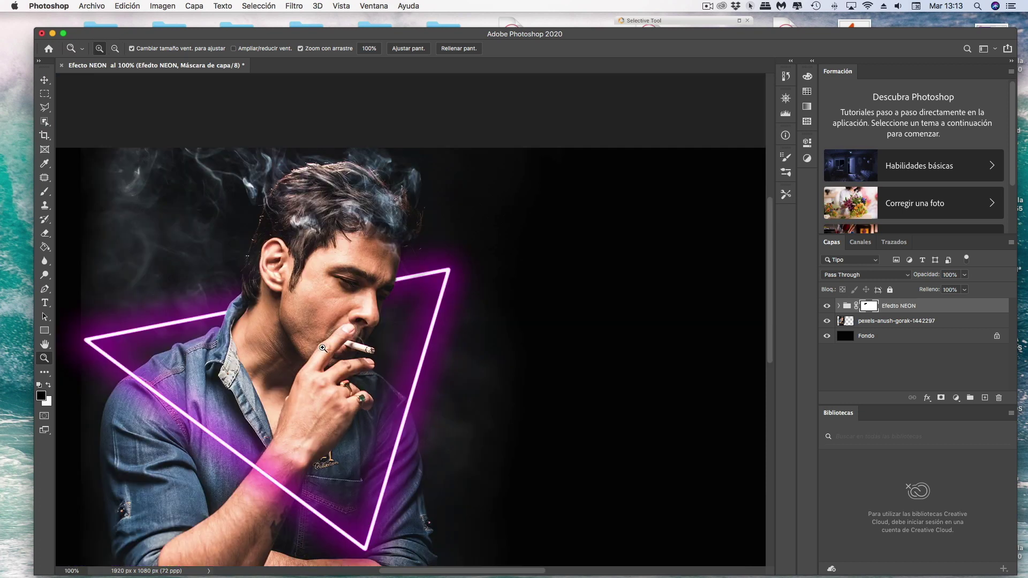
alt+click(324, 351)
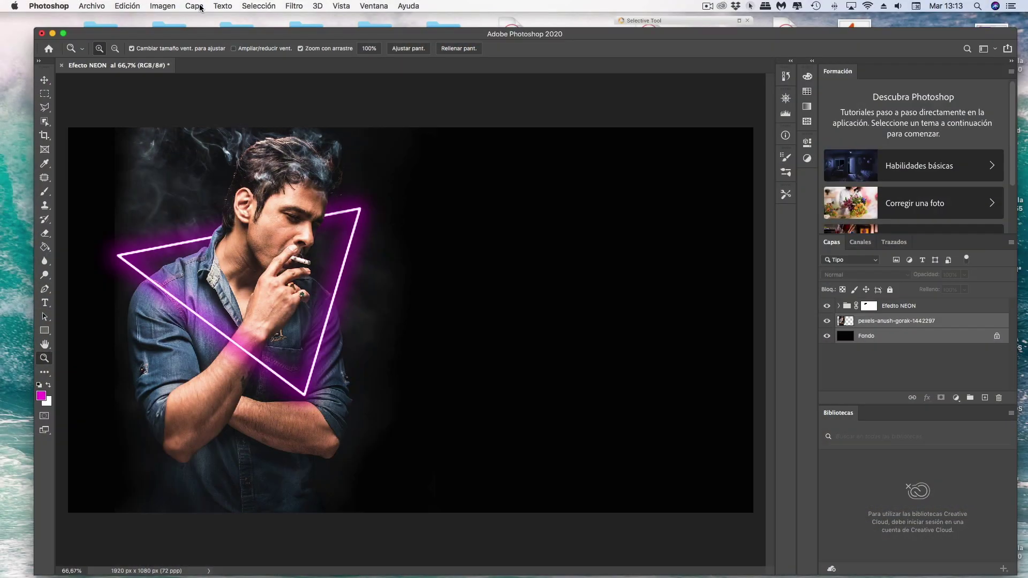
Merge the portrait layer down into Fondo and toggle the neon group to compare
click(194, 6)
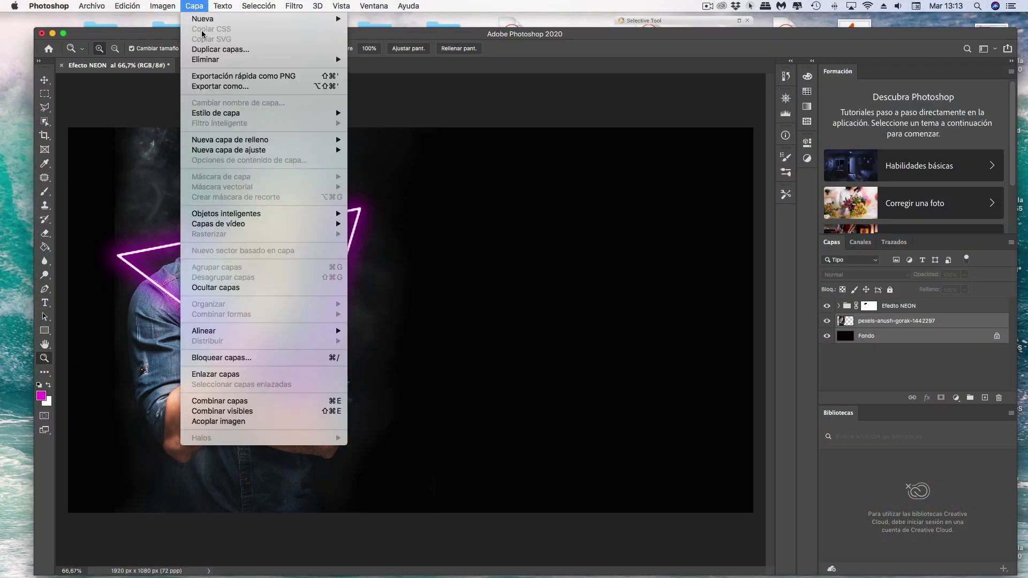
click(277, 405)
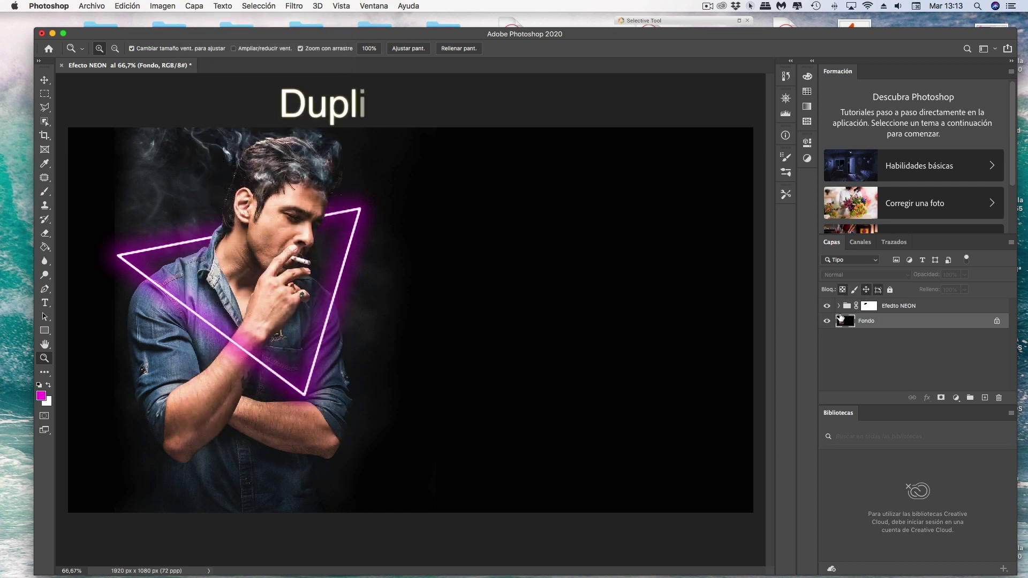
click(827, 306)
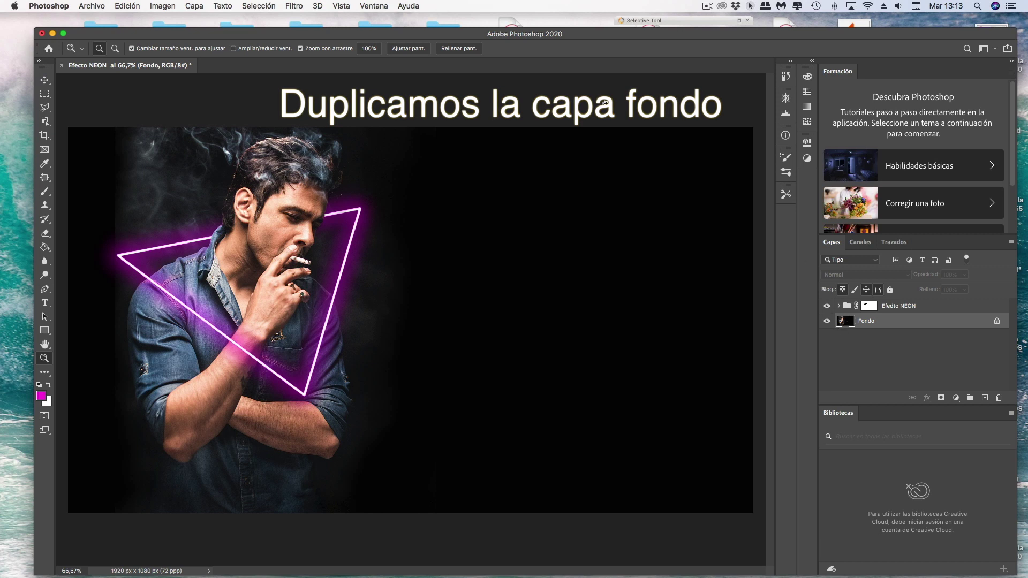
Duplicate Fondo as Fondo copia and hide the original Fondo layer
click(191, 7)
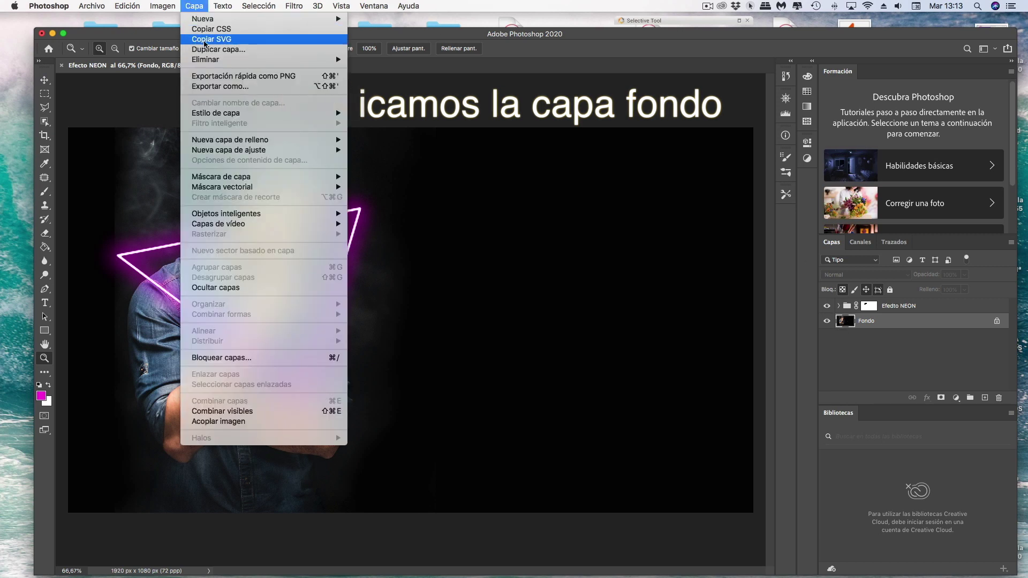
click(214, 46)
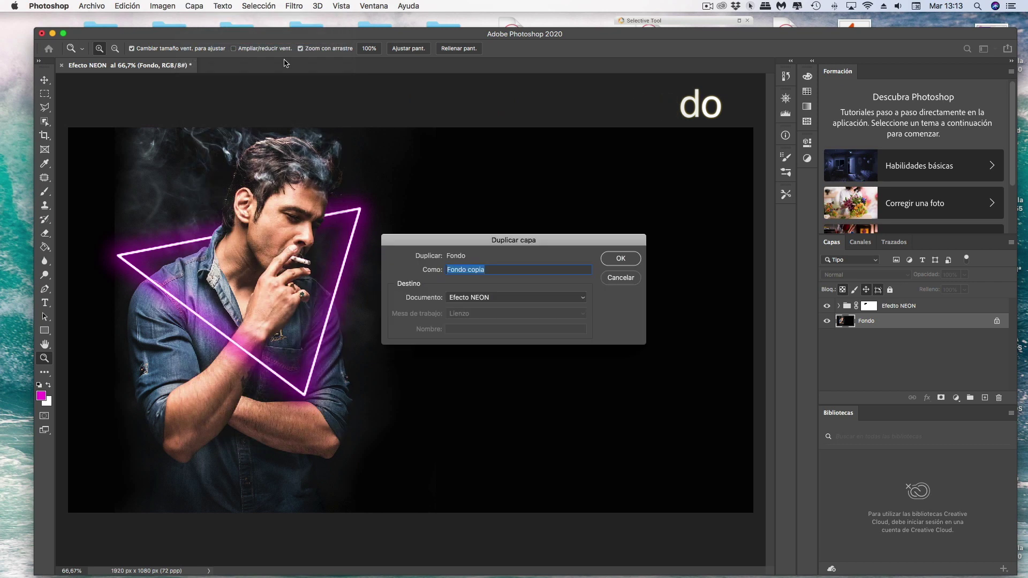
click(621, 258)
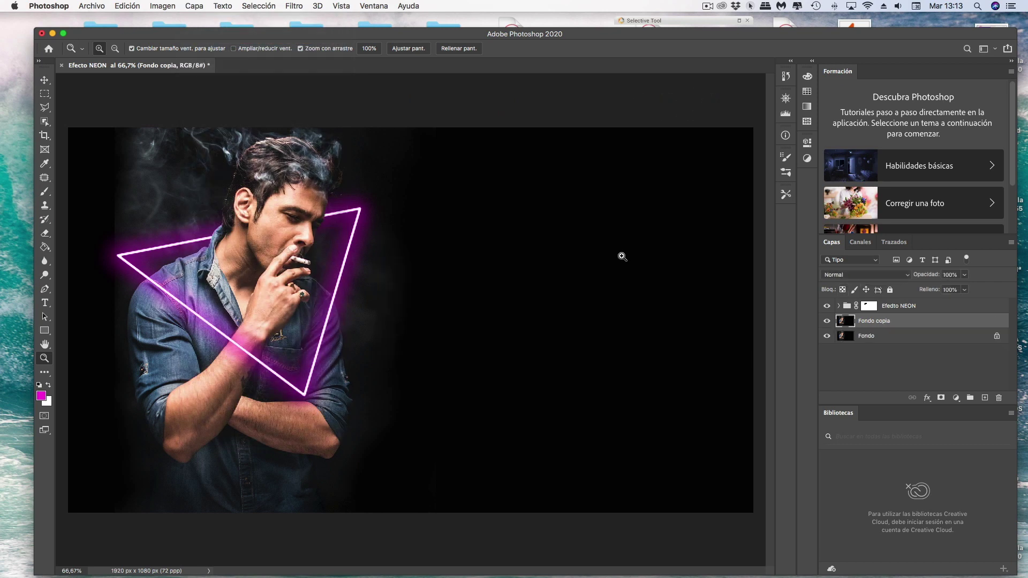
click(828, 336)
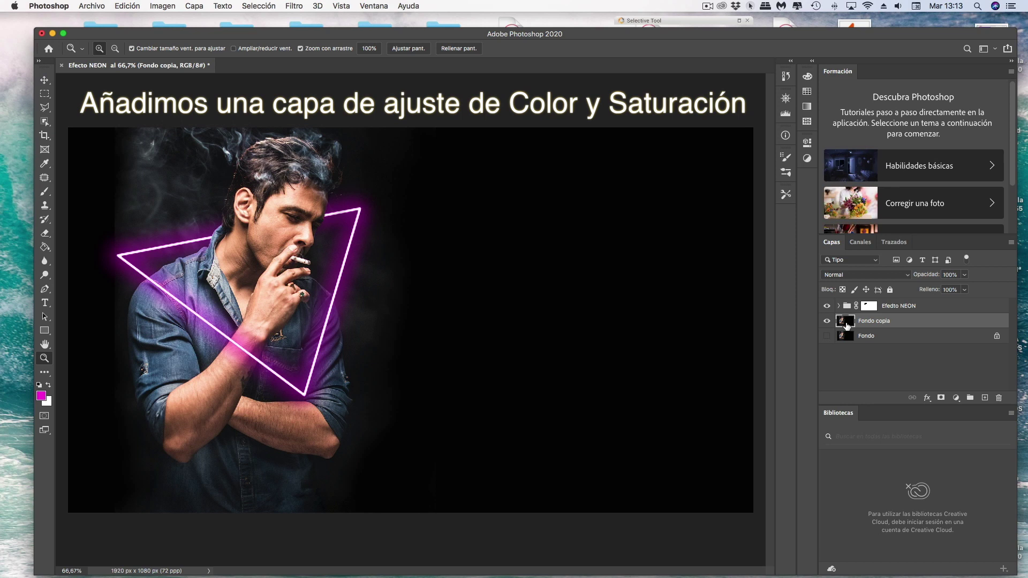
Add a colorized purple Hue/Saturation adjustment clipped to Fondo copia
click(956, 398)
click(971, 490)
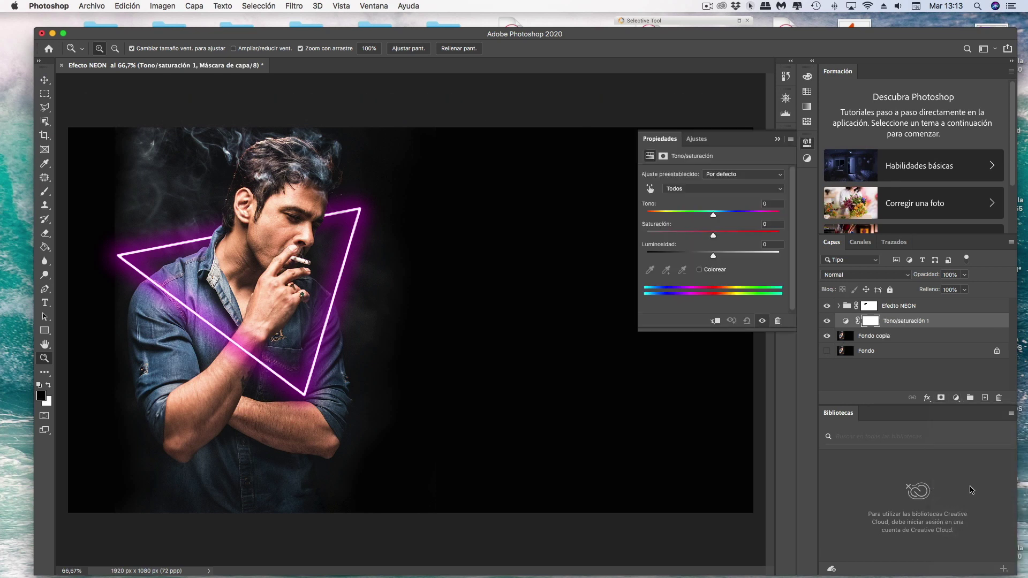
click(699, 270)
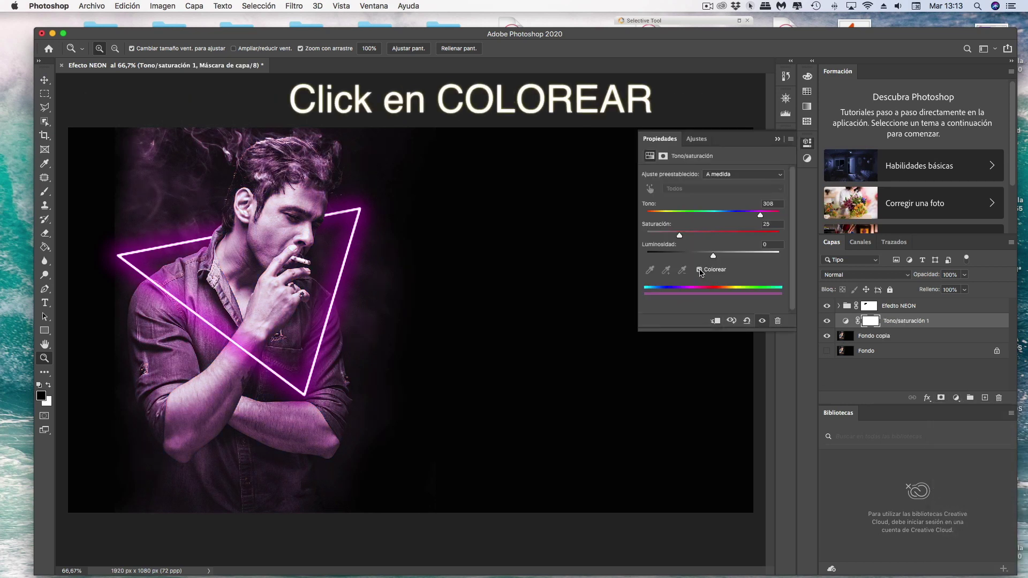
mouse_move(679, 236)
mouse_down()
mouse_move(715, 236)
mouse_move(755, 215)
mouse_up()
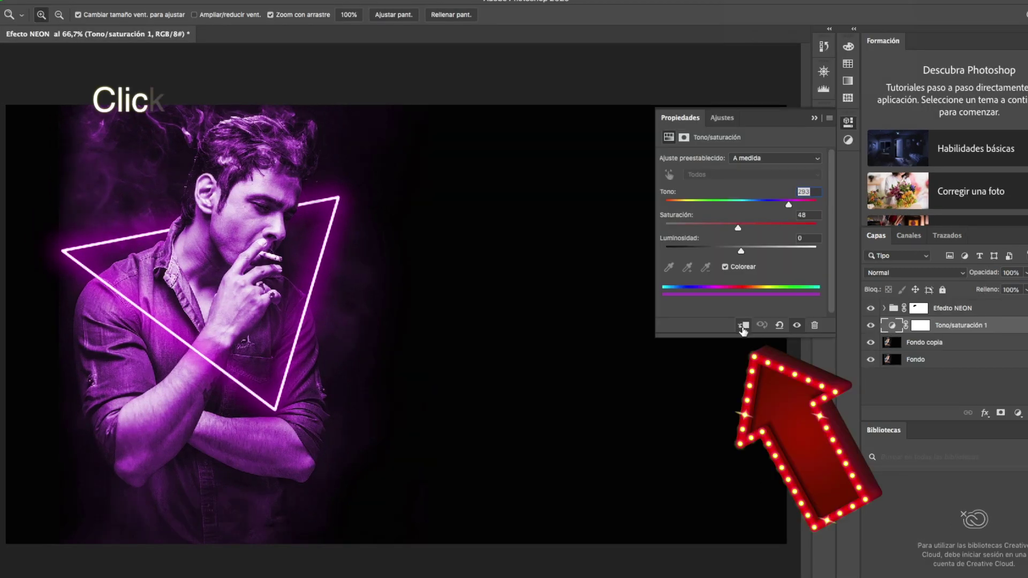
click(744, 326)
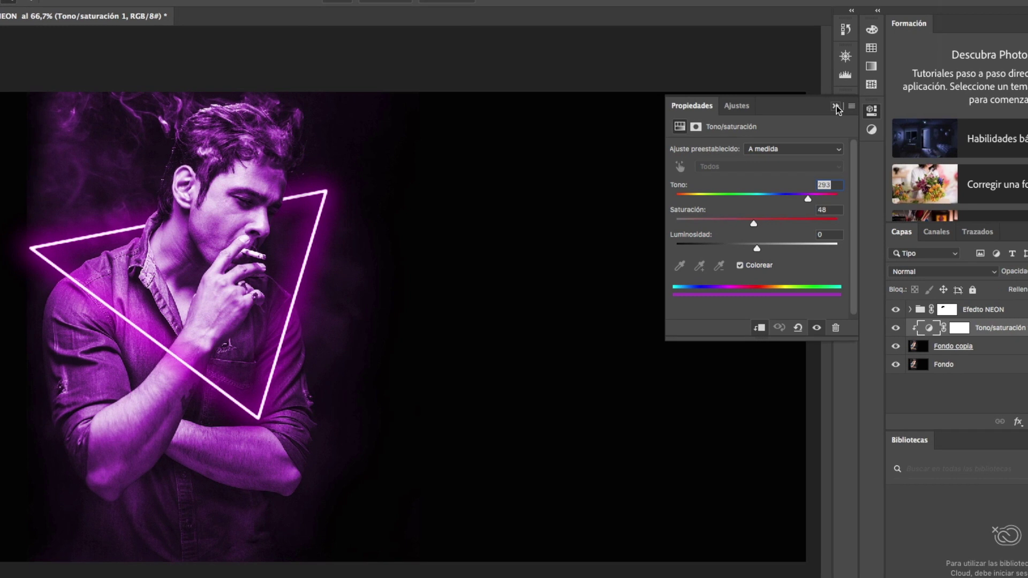
click(836, 107)
Set Fondo copia's opacity to 51% and flatten the image into one Fondo layer
click(846, 336)
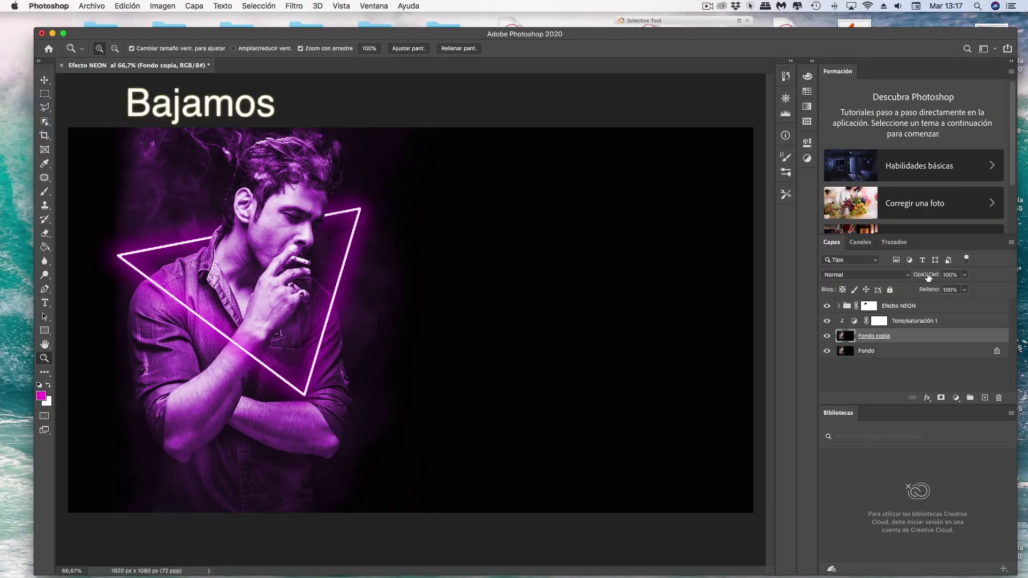
click(964, 274)
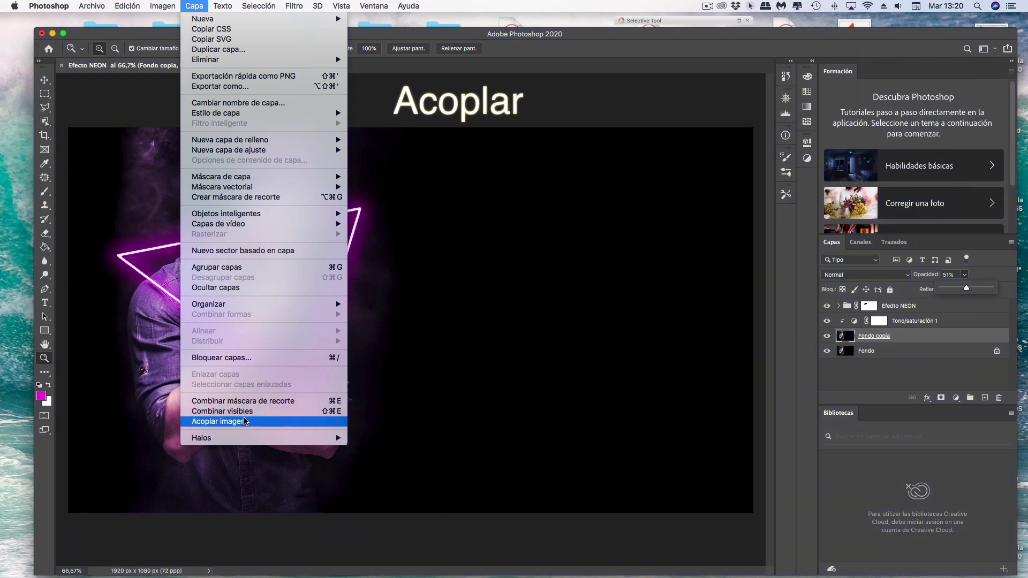
click(245, 421)
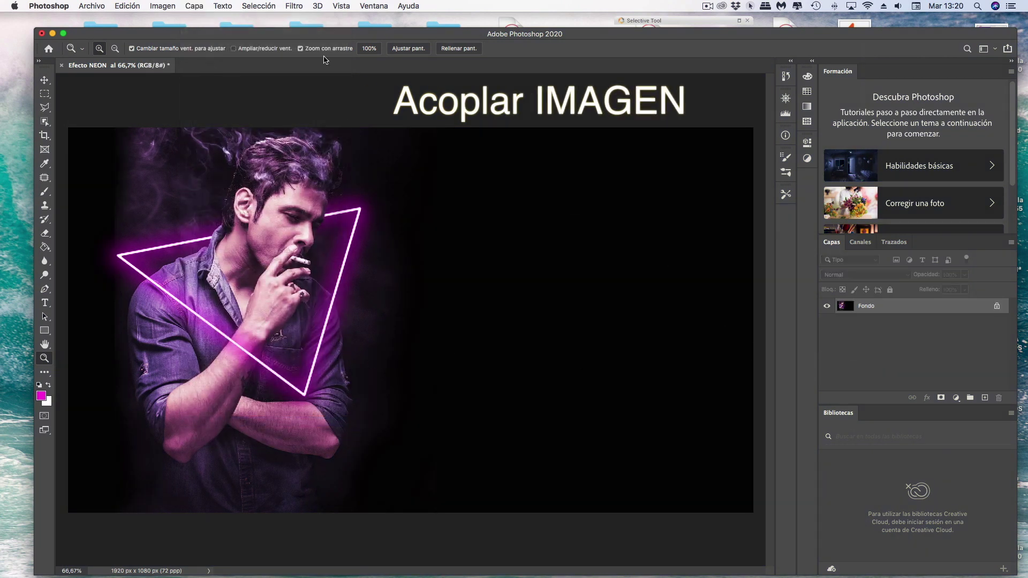
click(197, 6)
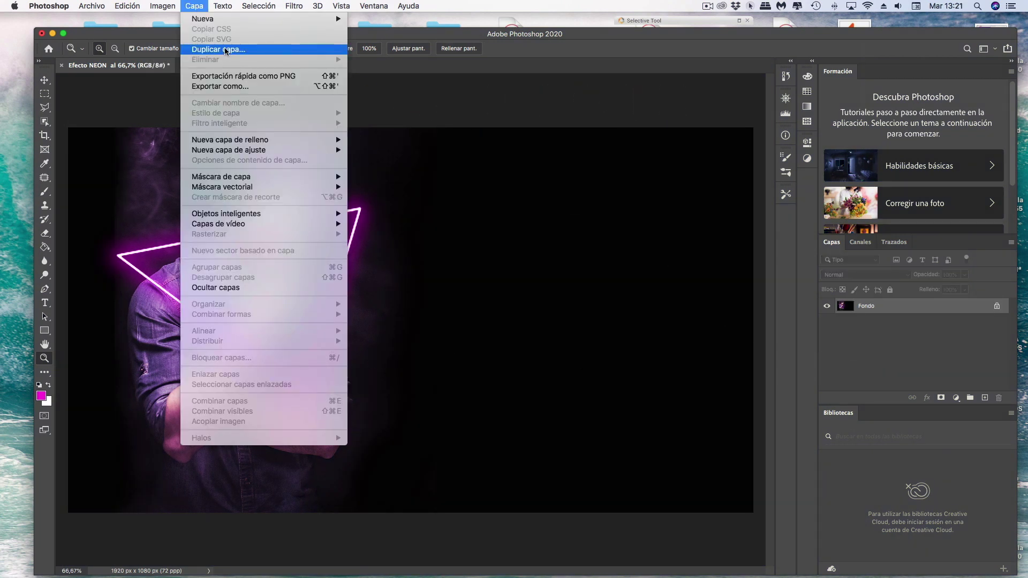
Duplicate the background as Fondo copia and place Vumbi.jpg above it, shifted right, in Trama mode
click(291, 53)
click(618, 258)
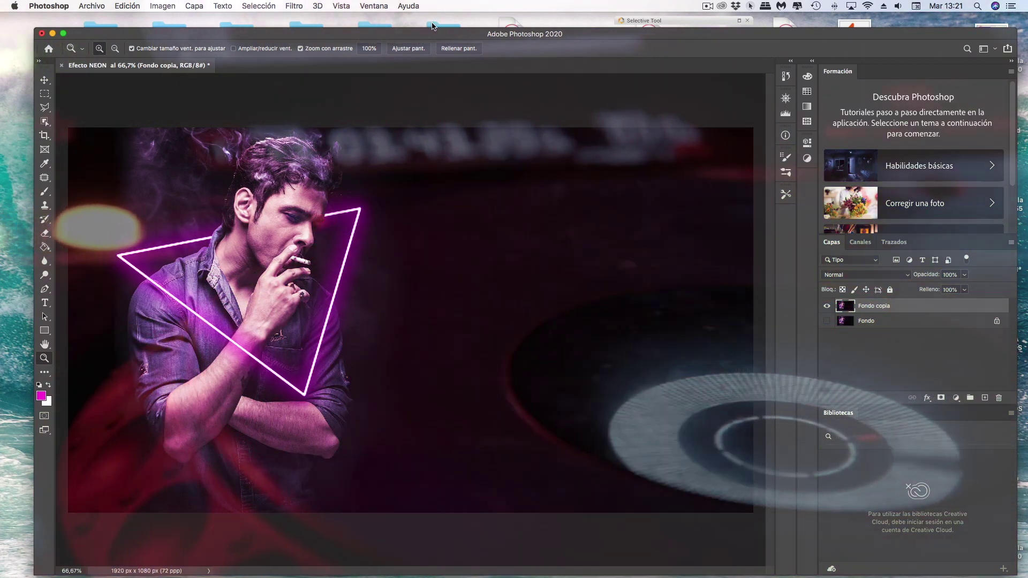
double_click(432, 26)
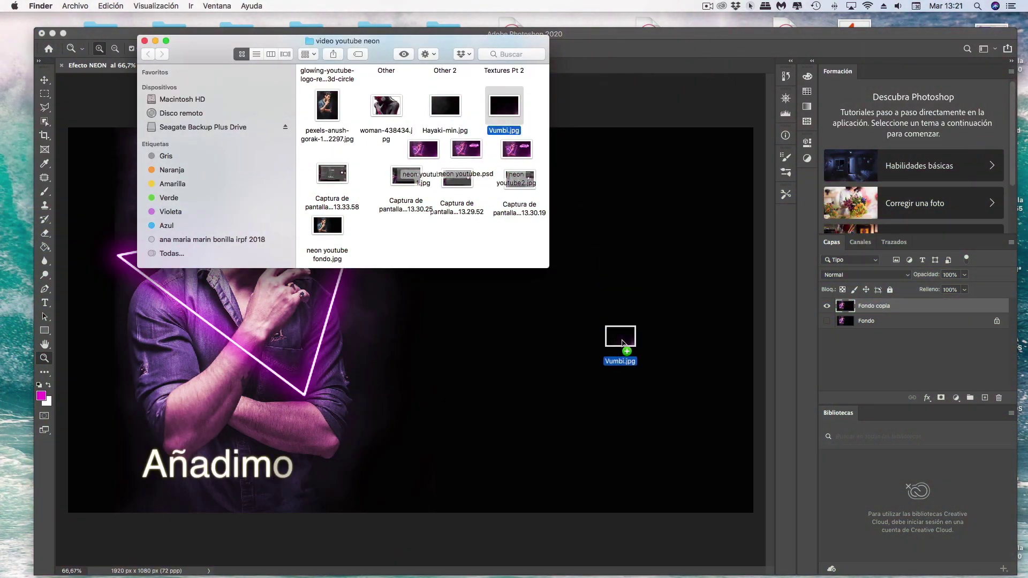
drag(517, 121, 614, 340)
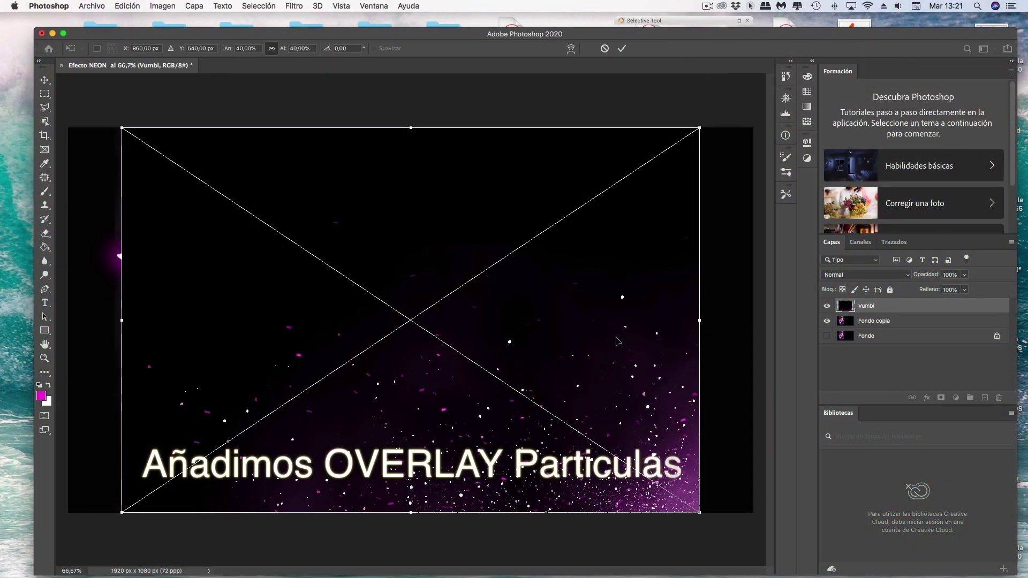
drag(642, 230, 689, 236)
key(Return)
click(864, 274)
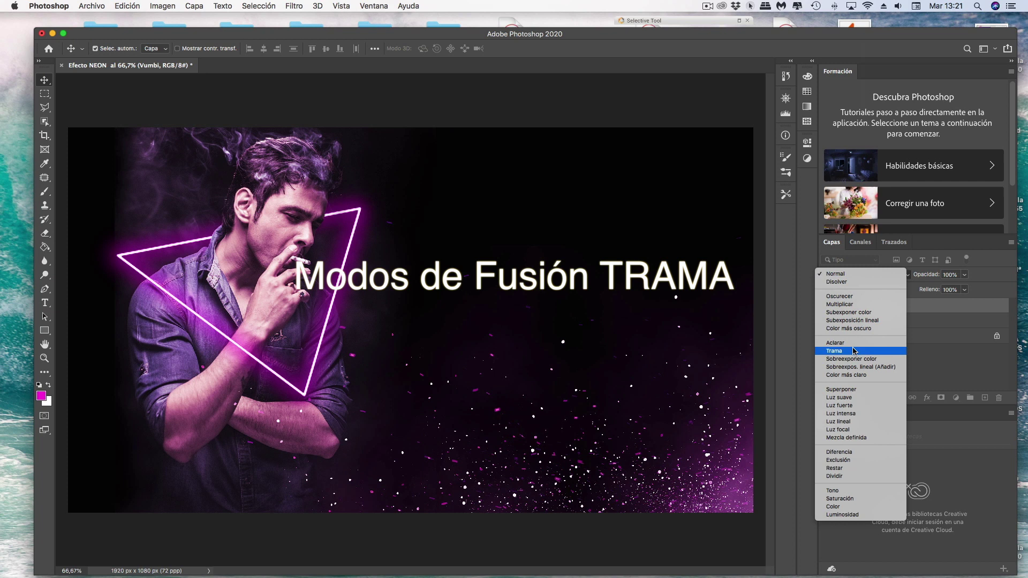
click(855, 351)
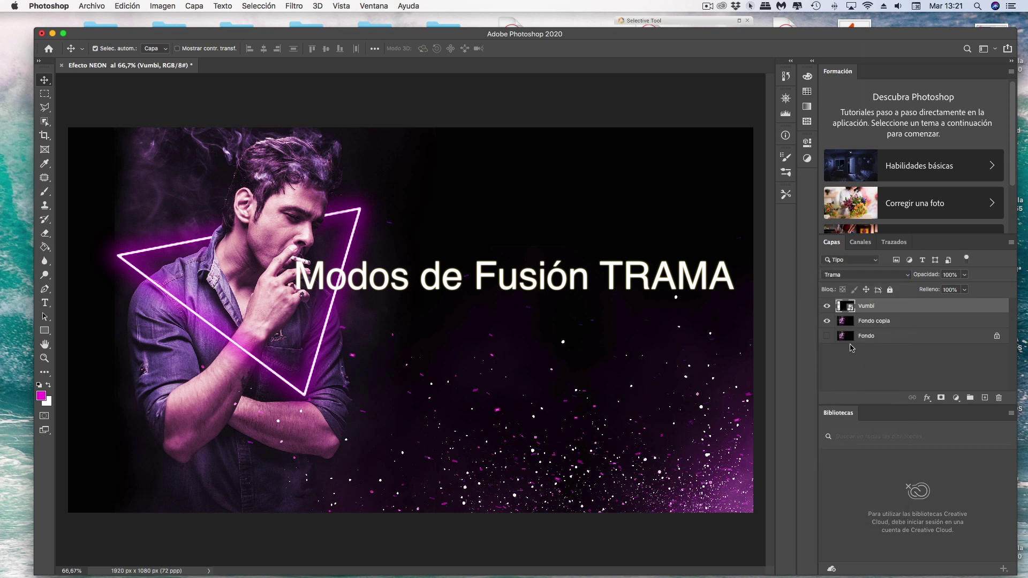
Apply a Desenfoque de movimiento to the Vumbi particles and give them a layer mask
click(294, 7)
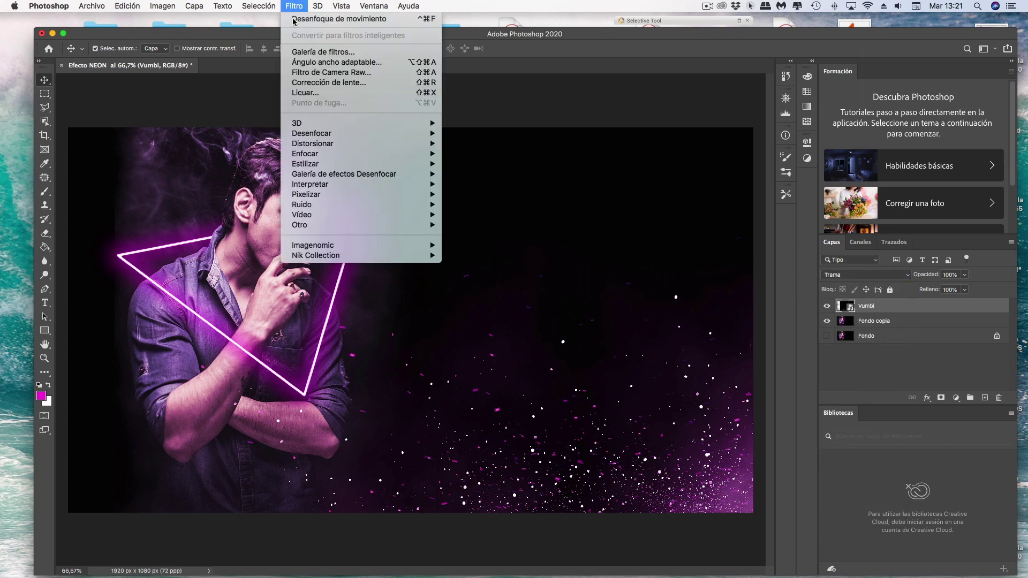
mouse_move(311, 134)
click(532, 175)
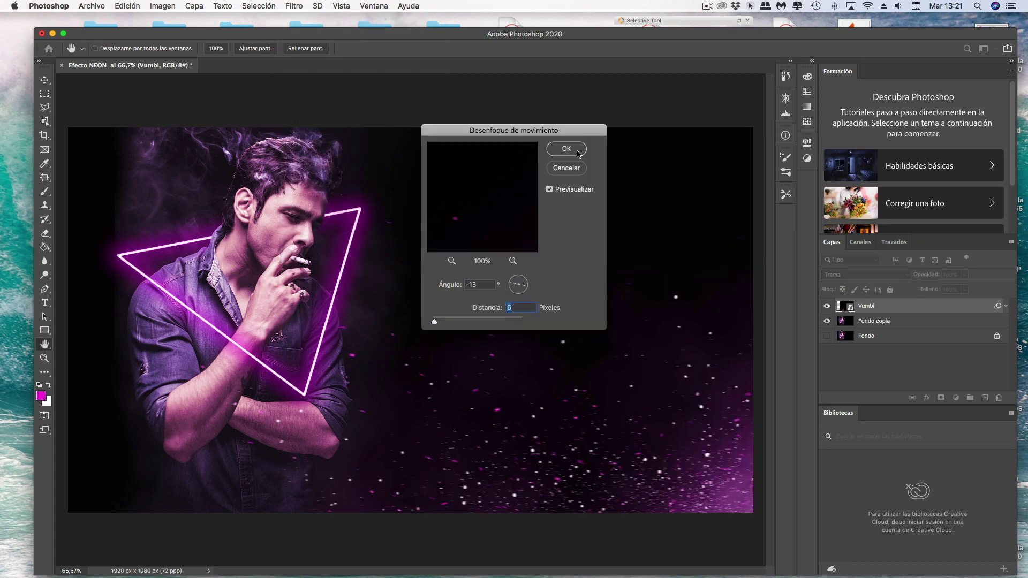
click(577, 150)
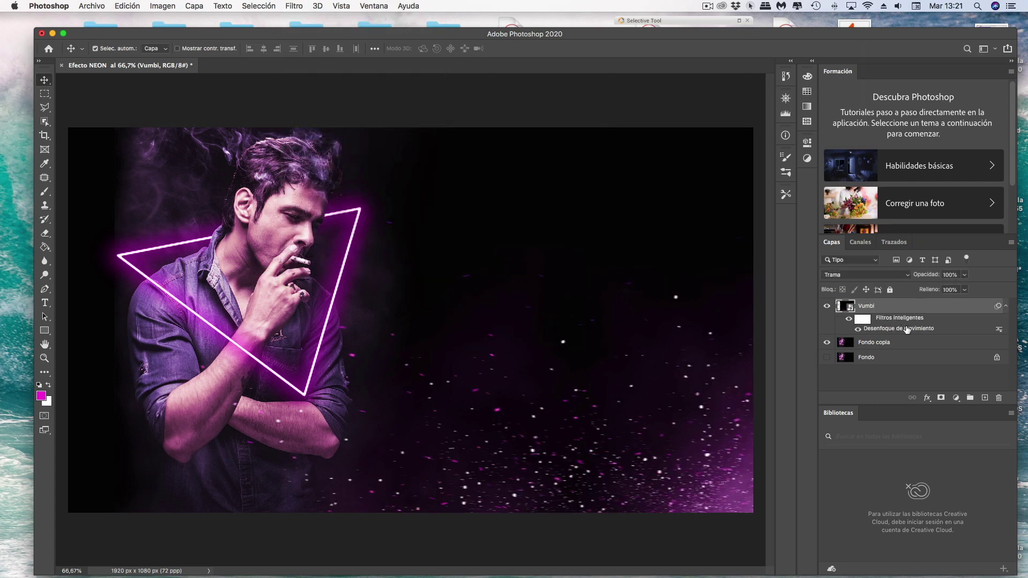
click(941, 398)
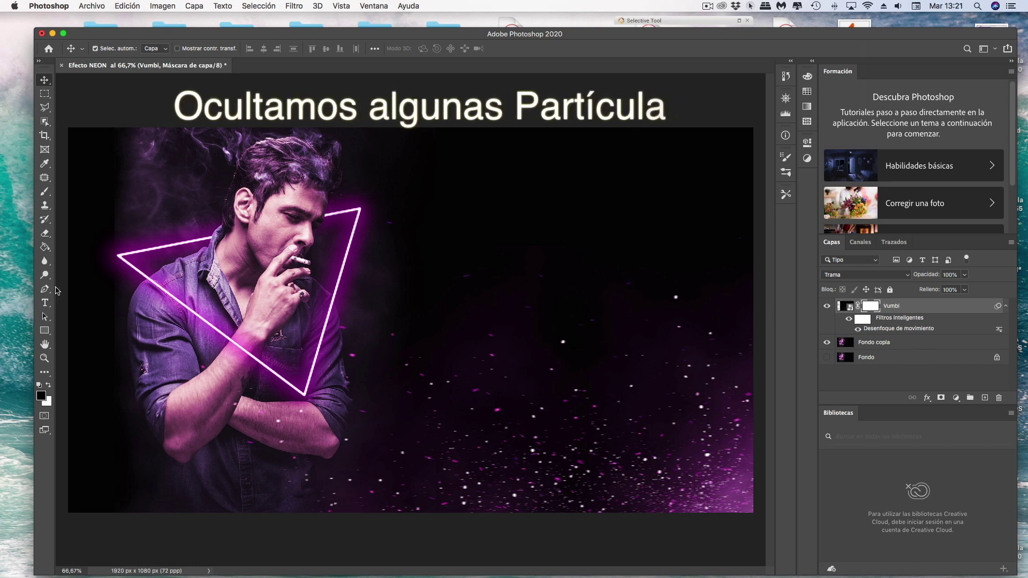
key(b)
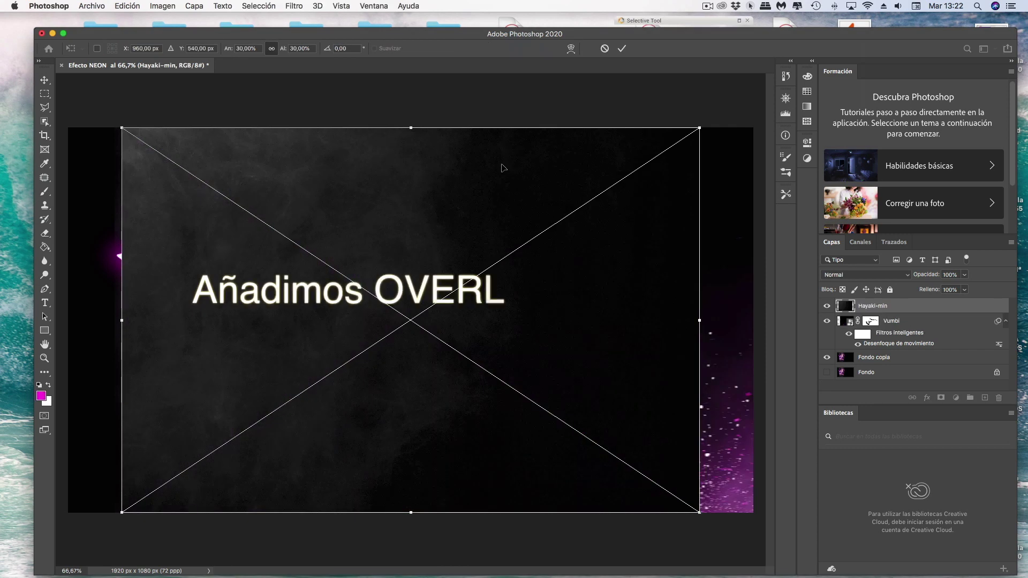
Place the Hayaki-min texture in Trama blend mode at 96% opacity
key(Return)
click(866, 275)
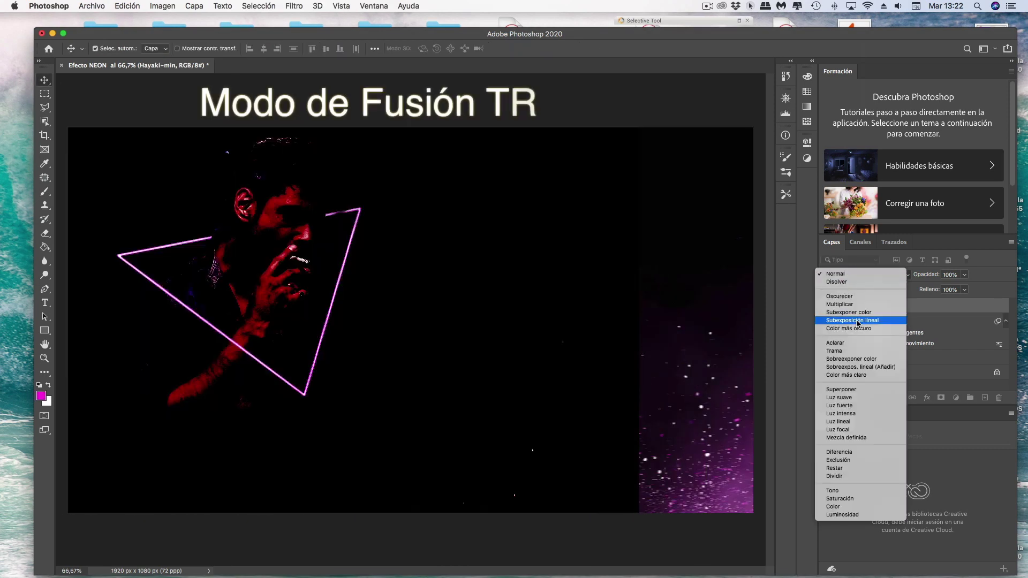
click(853, 350)
click(964, 274)
drag(967, 288, 963, 290)
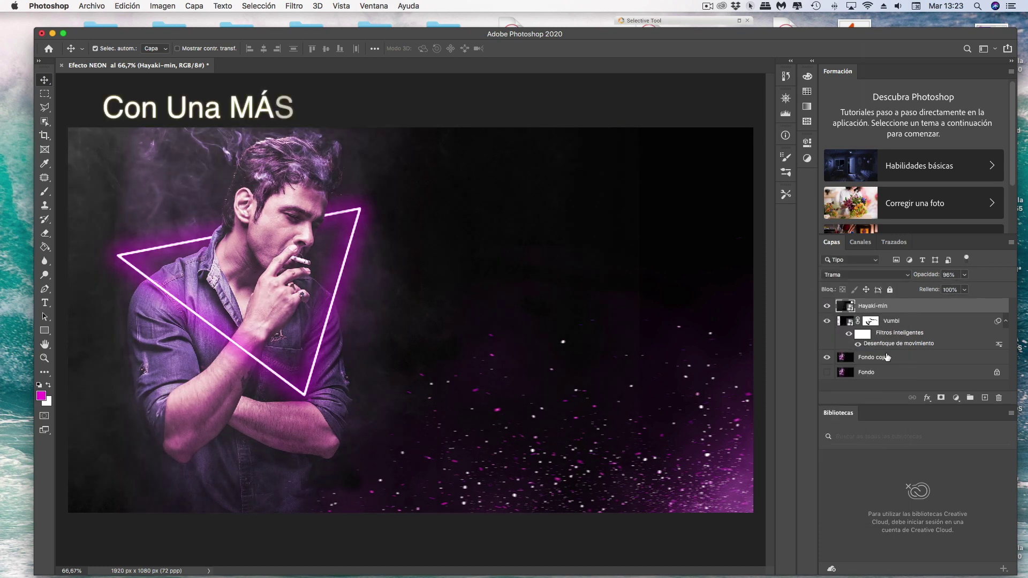
click(940, 397)
Mask the Hayaki-min texture off the man's face, chest and hand
key(b)
click(100, 48)
drag(332, 205, 294, 362)
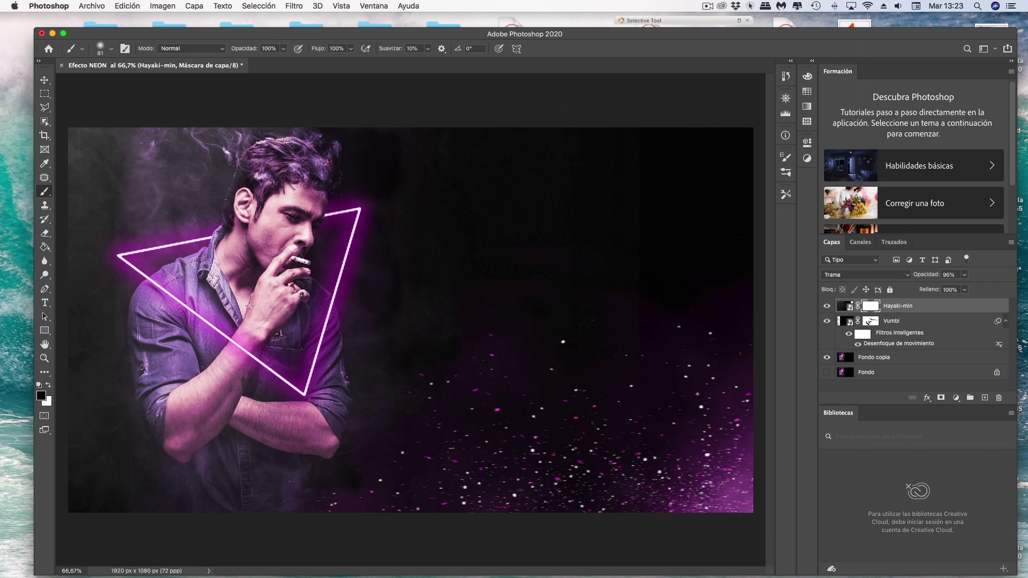
drag(250, 306, 218, 275)
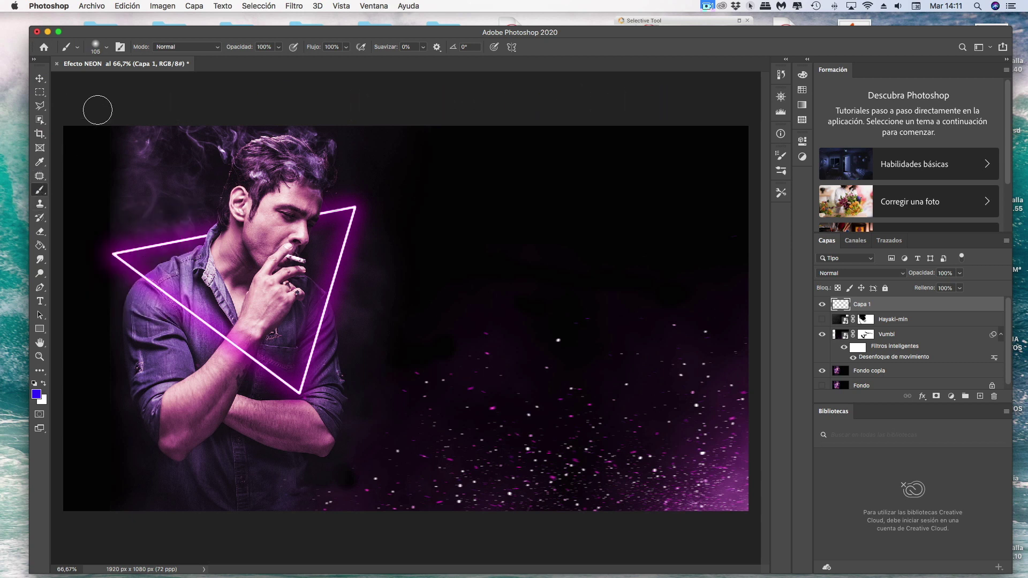
Paint blue fog over the upper right with the 600 px Fog 3 brush
click(106, 47)
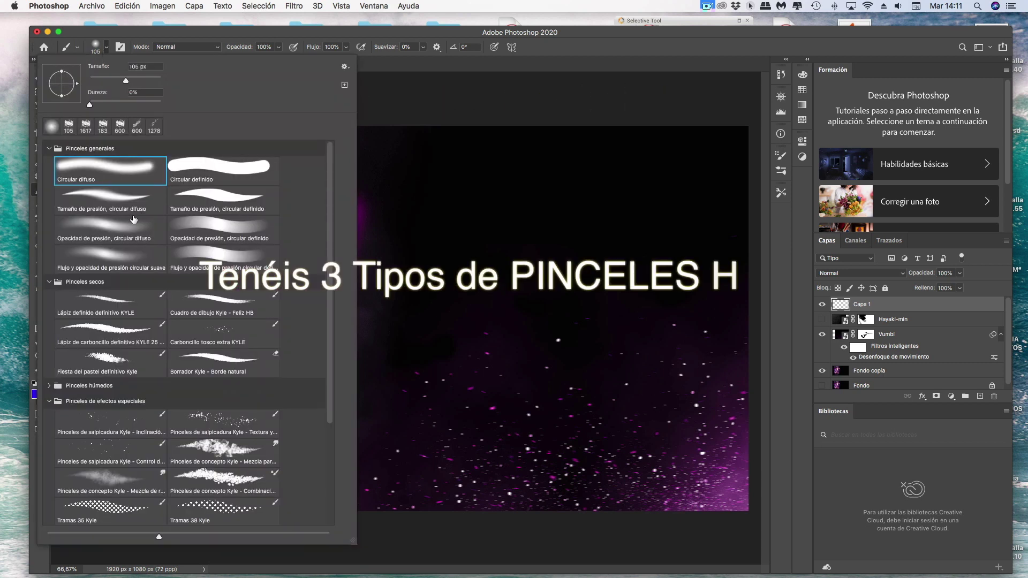
scroll(133, 219, down, 1)
scroll(133, 219, down, 4)
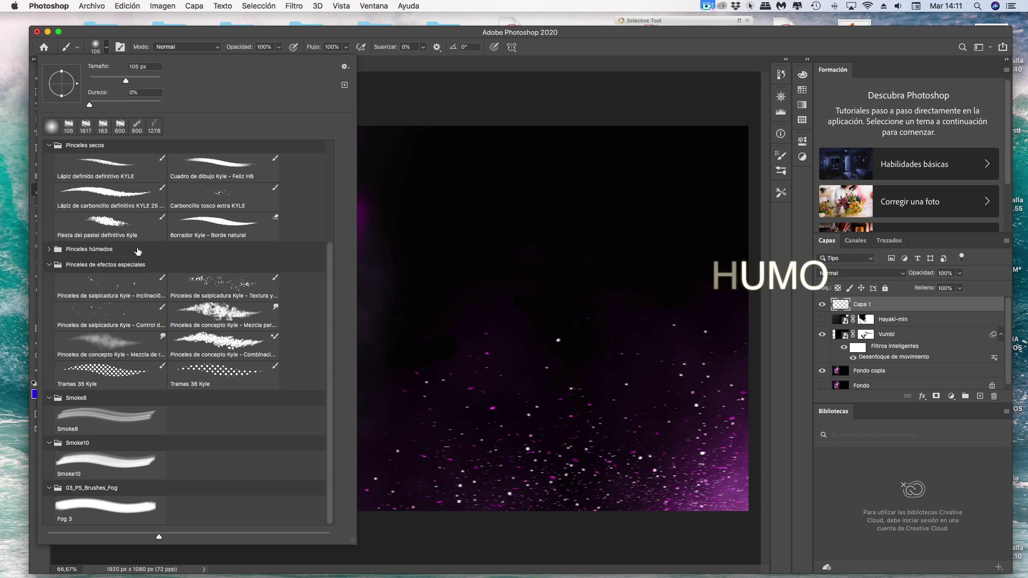
click(106, 508)
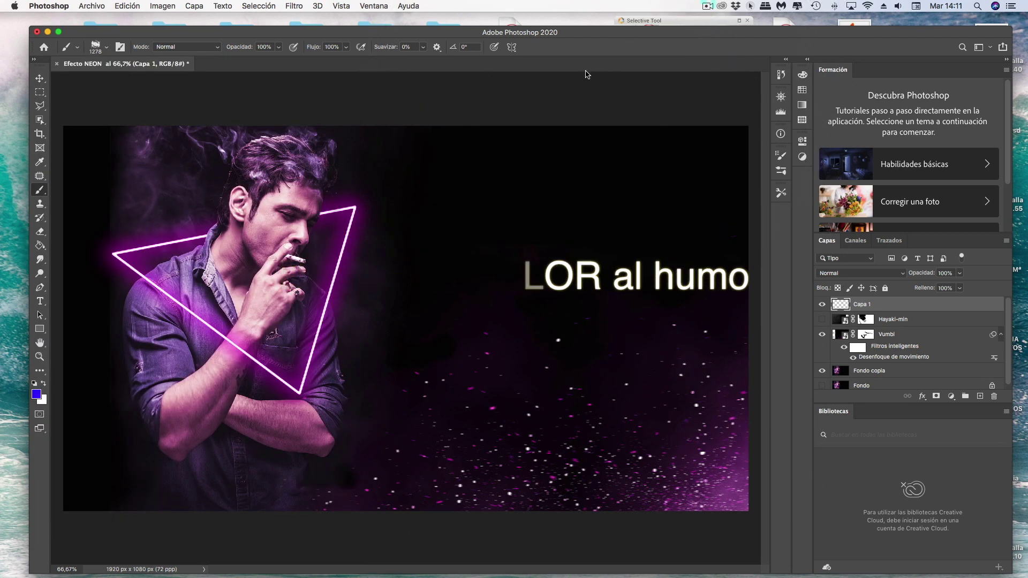
click(604, 129)
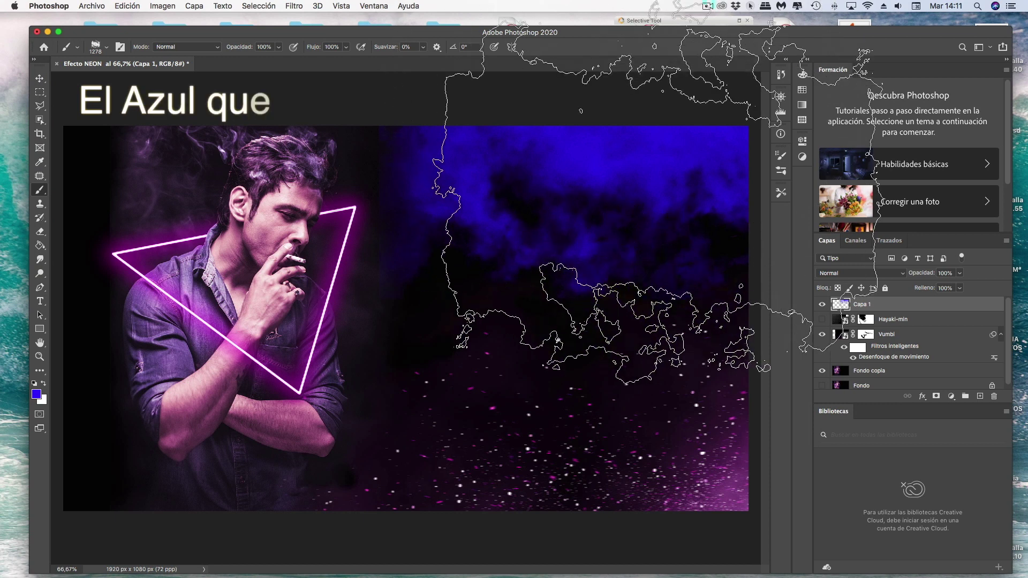
Paint magenta (fb049b) fog along the bottom of the image
click(38, 394)
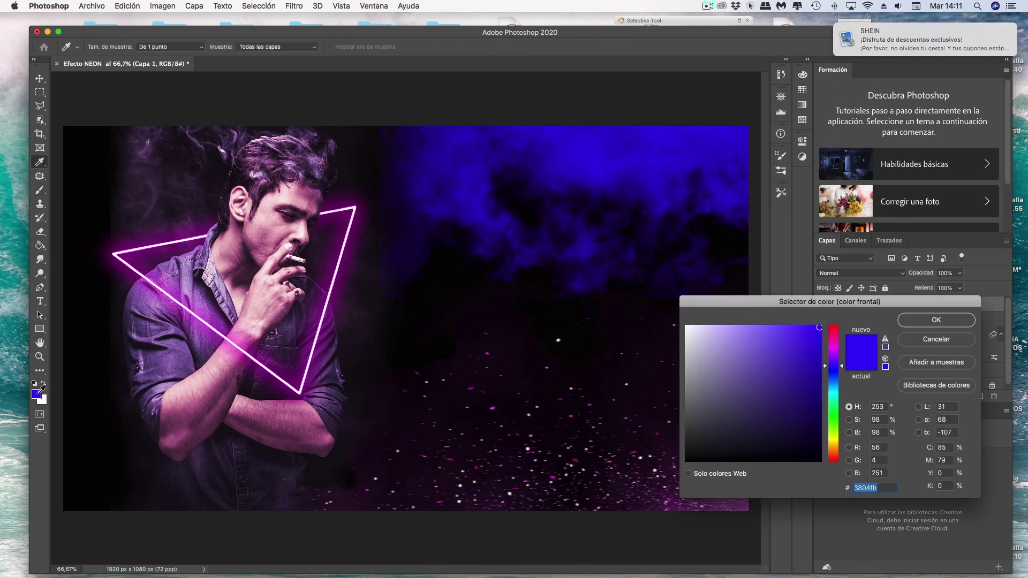
click(833, 342)
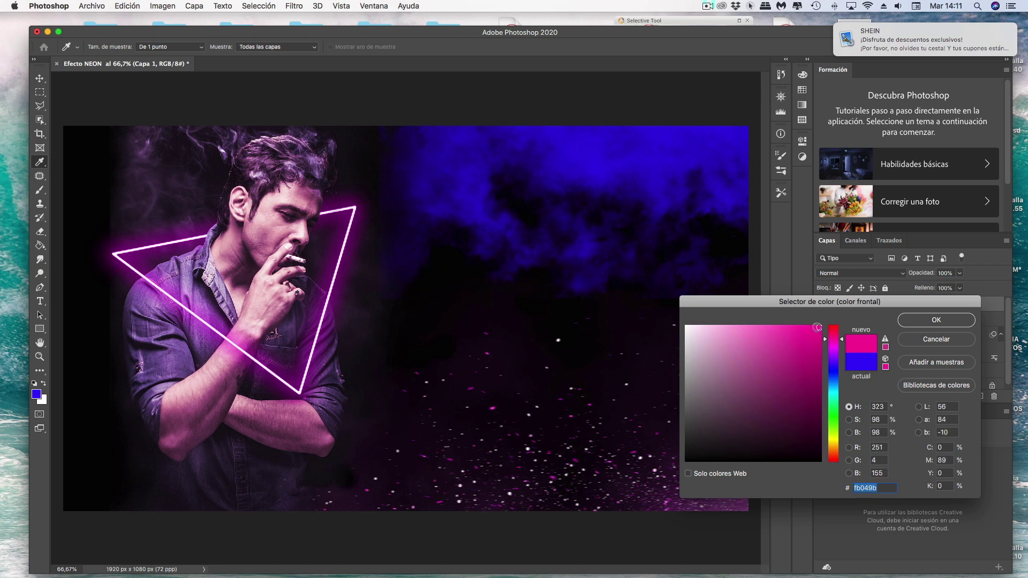
click(935, 320)
key(b)
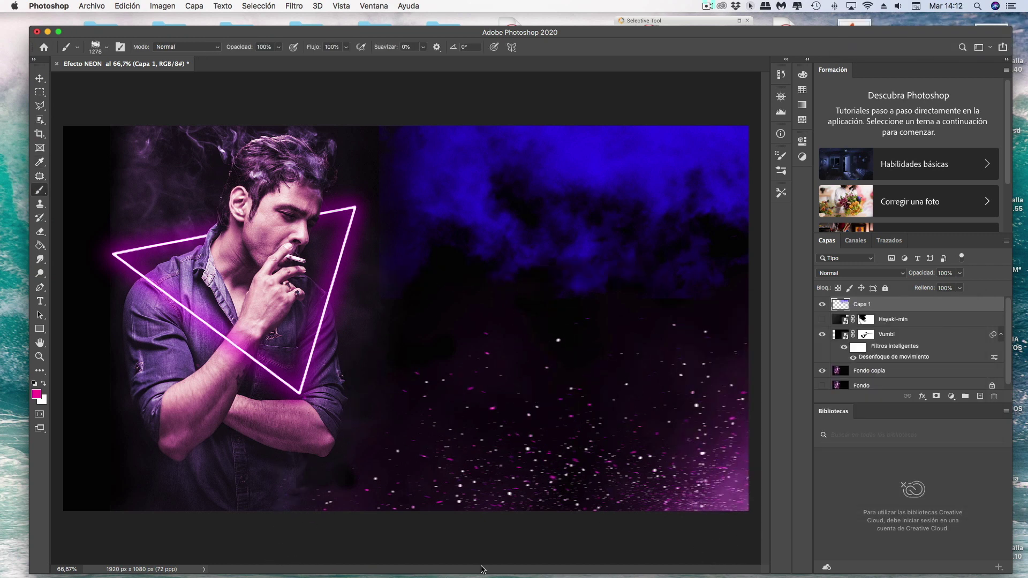
click(491, 530)
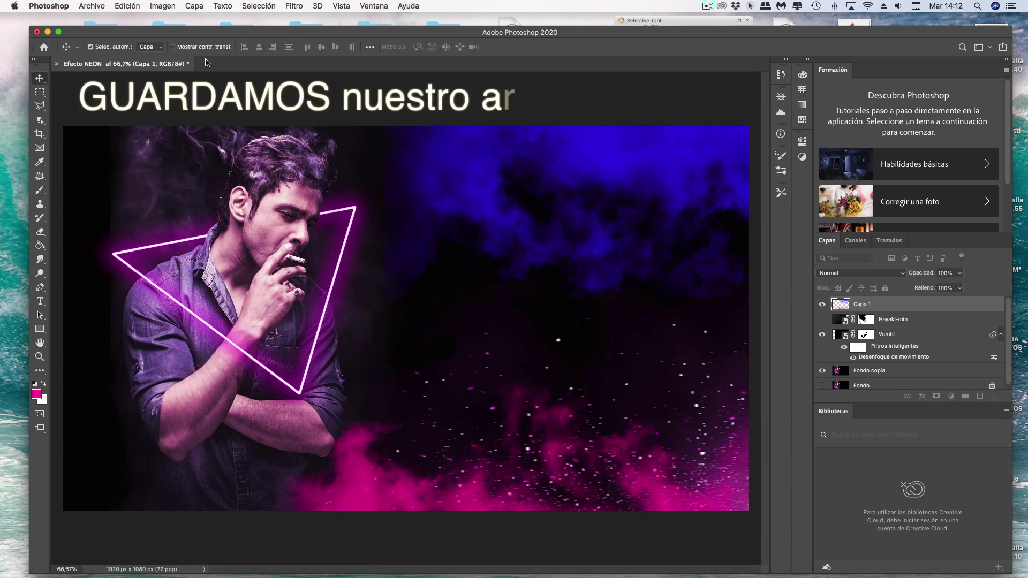
Save the image as Efecto NEON.jpg in JPEG format on the Escritorio
click(92, 6)
click(102, 128)
click(601, 296)
click(601, 356)
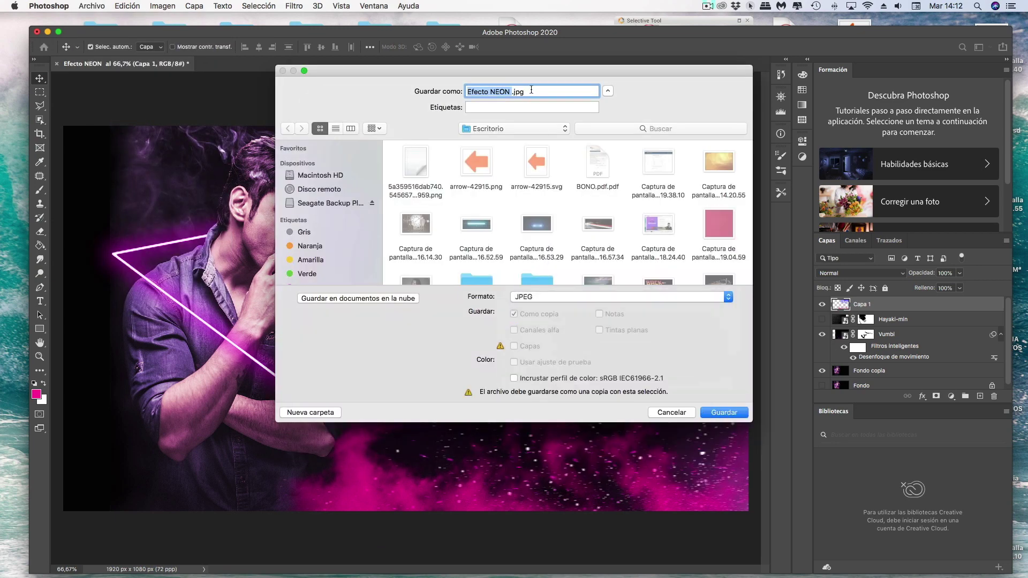
click(727, 412)
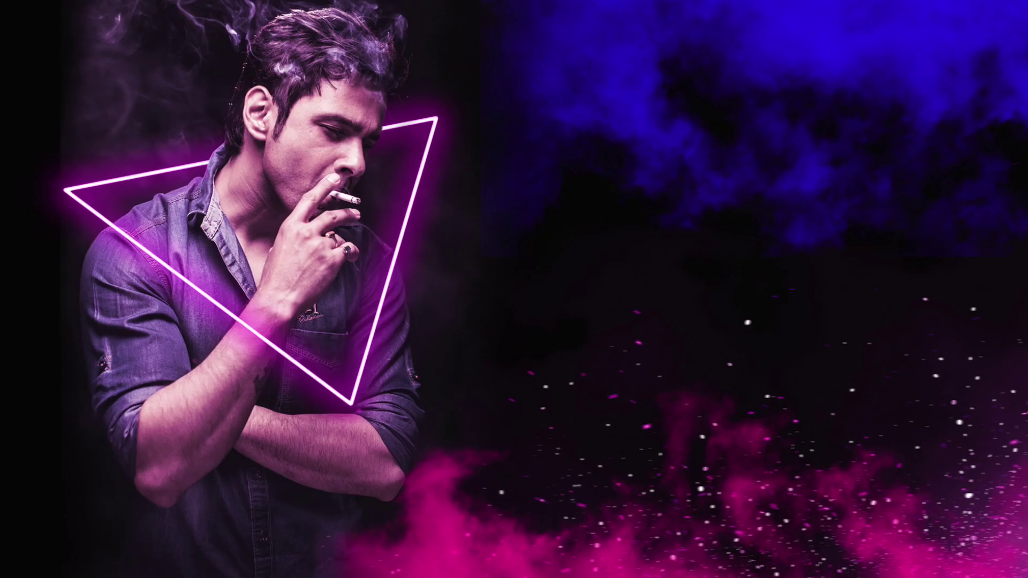